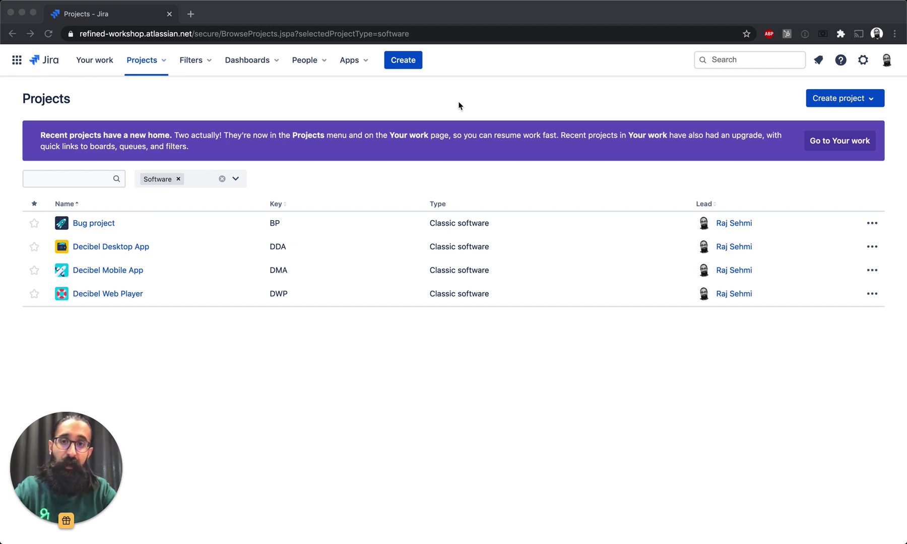
# Step: Open the Refined app's administration from Jira's Apps menu
pyautogui.click(401, 20)
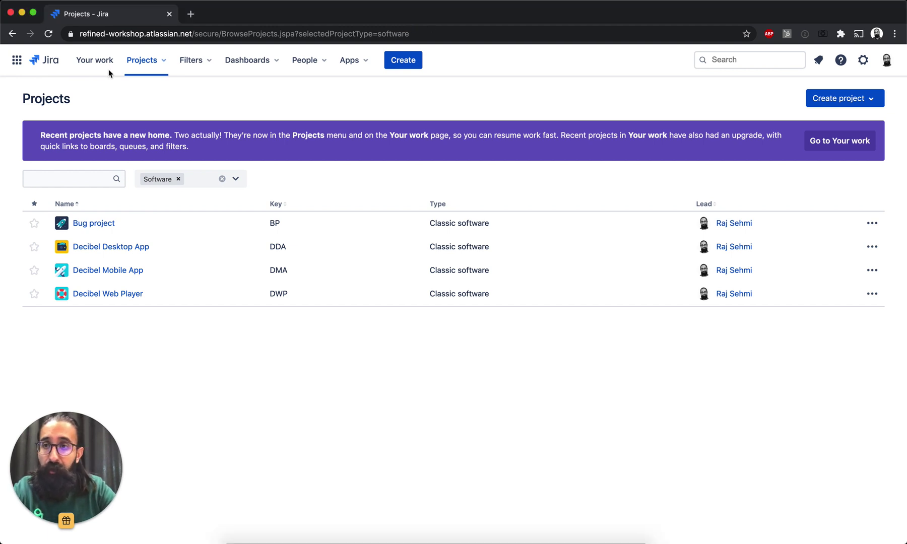
pyautogui.click(367, 62)
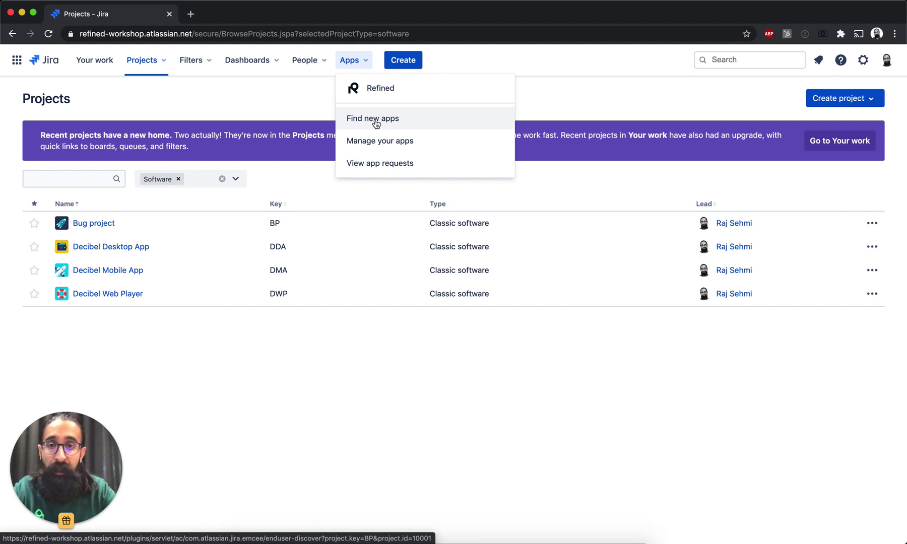
pyautogui.click(389, 89)
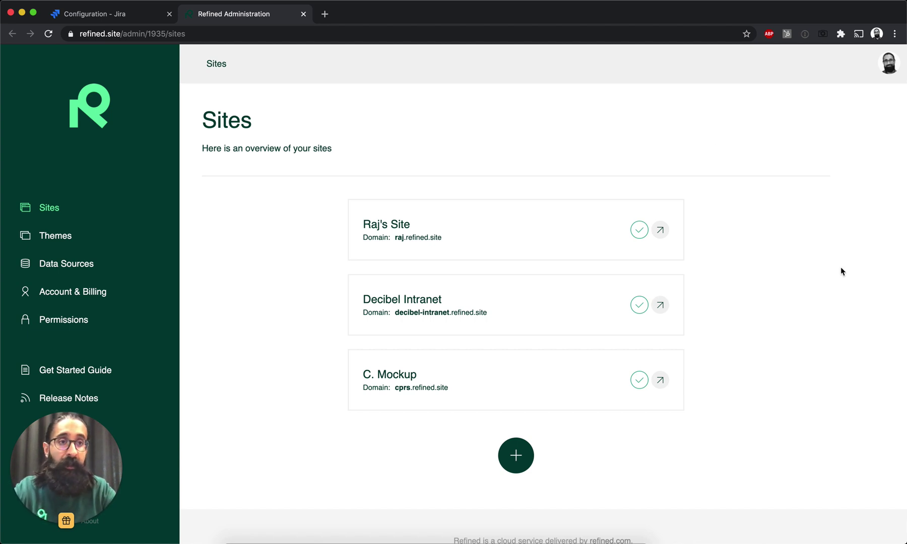
# Step: Scroll down the Refined Sites overview to review the existing sites
pyautogui.scroll(-3, 635, 357)
# Step: Create the site 'Decibel Demo' with subdomain decdemo and dismiss the domain-ready notice
pyautogui.click(516, 373)
pyautogui.write('Decibel Demo')
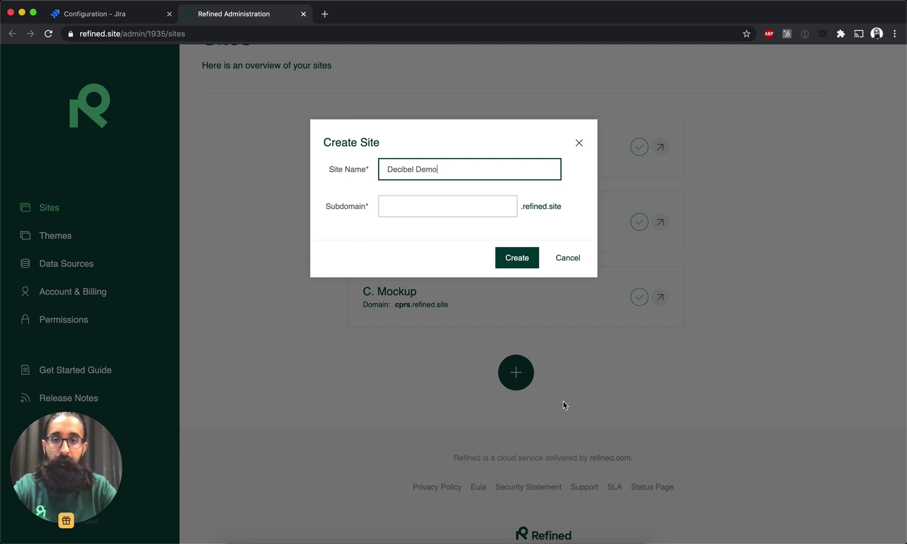
pyautogui.click(491, 205)
pyautogui.write('decdemo')
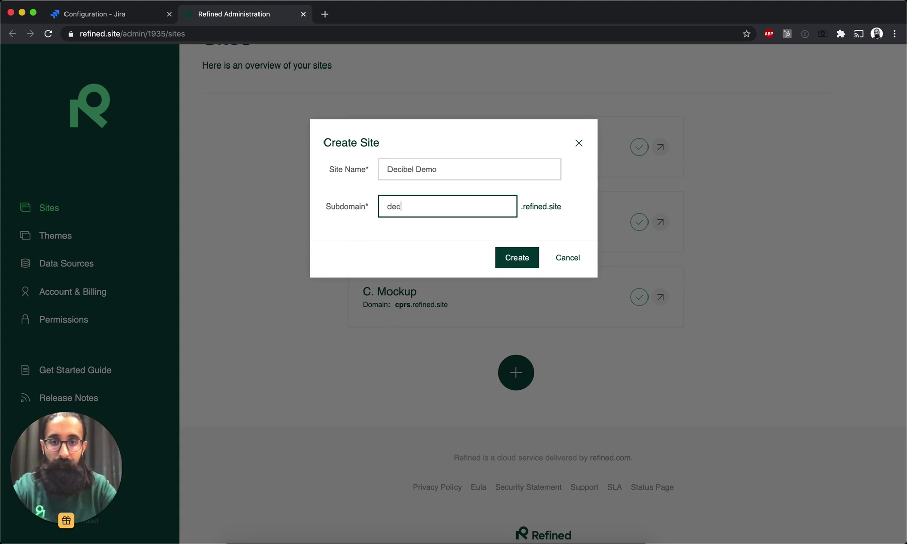
pyautogui.click(524, 257)
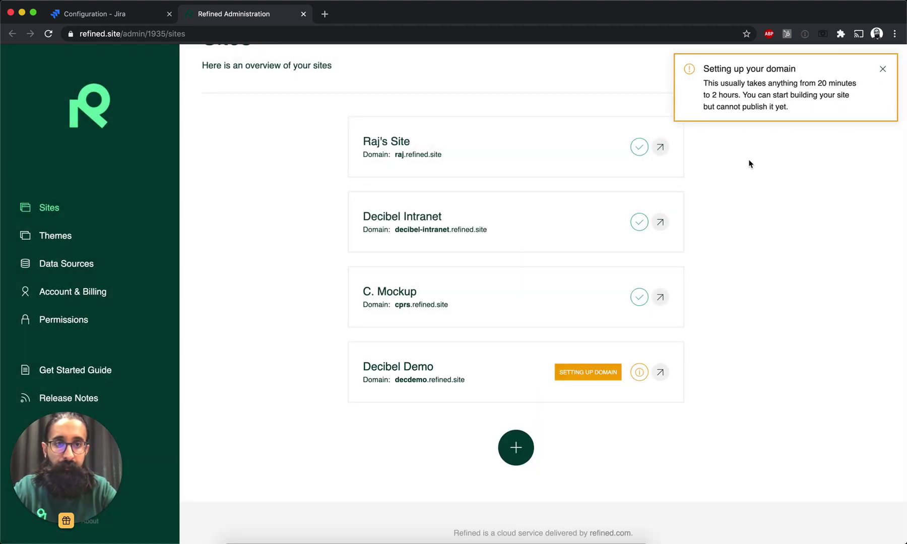
pyautogui.click(883, 146)
# Step: Open Decibel Demo's Configuration tab and review it: no custom domain, analytics or banners
pyautogui.click(882, 69)
pyautogui.click(425, 368)
pyautogui.scroll(3, 619, 248)
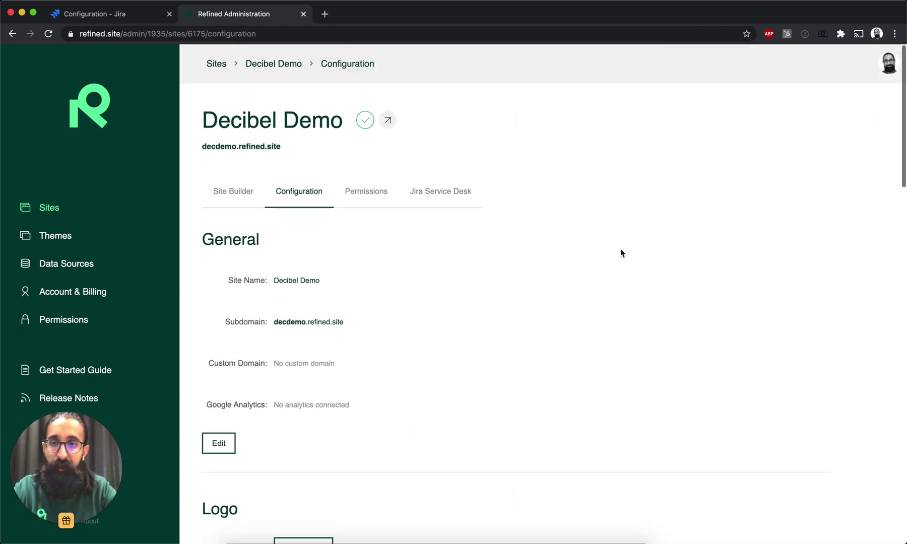
pyautogui.scroll(-2, 621, 253)
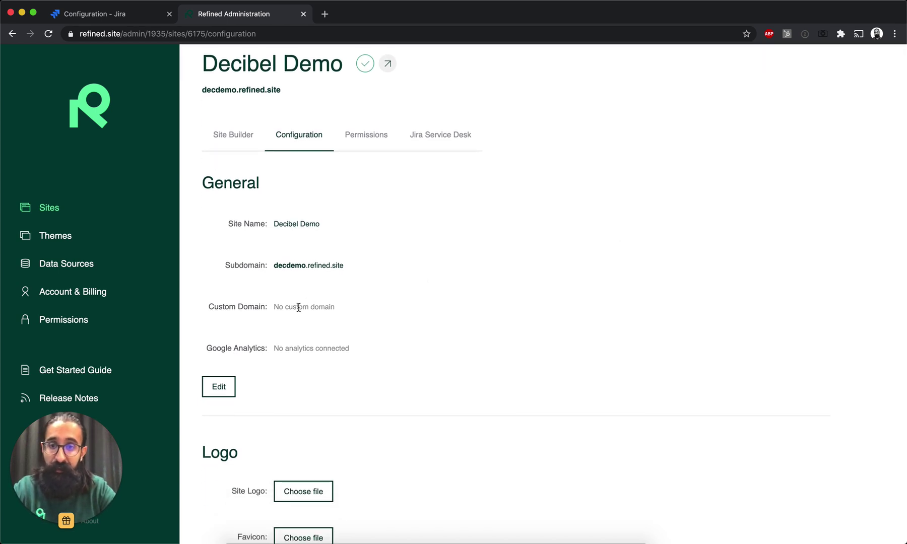
pyautogui.scroll(-5, 476, 341)
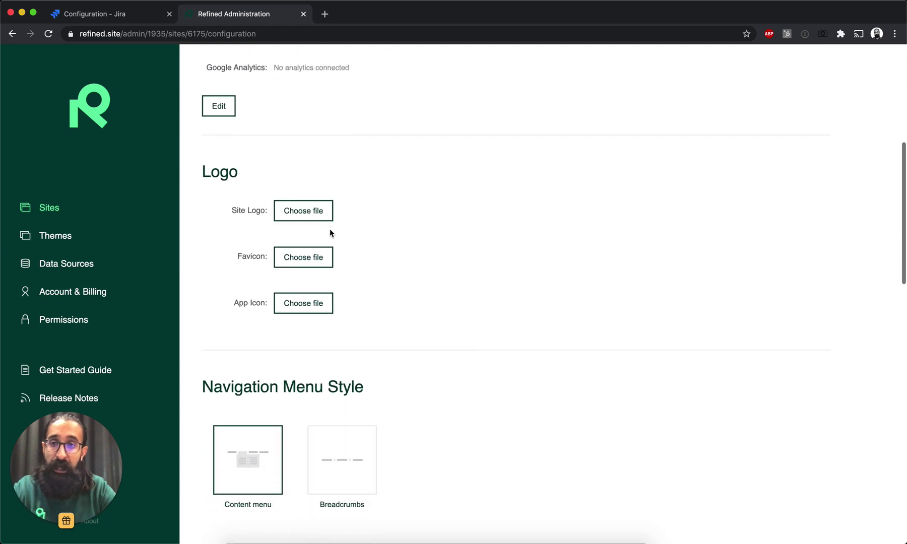
pyautogui.scroll(-2, 498, 303)
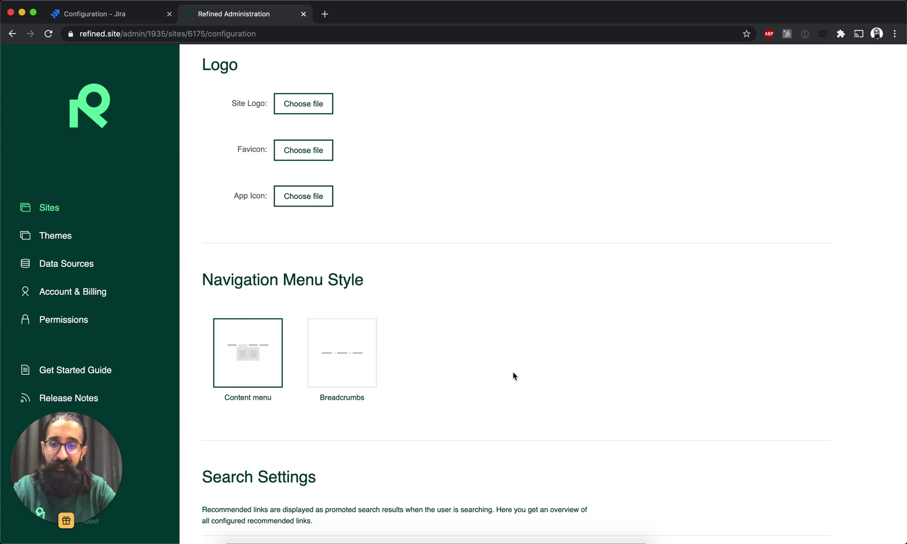
pyautogui.scroll(-5, 514, 375)
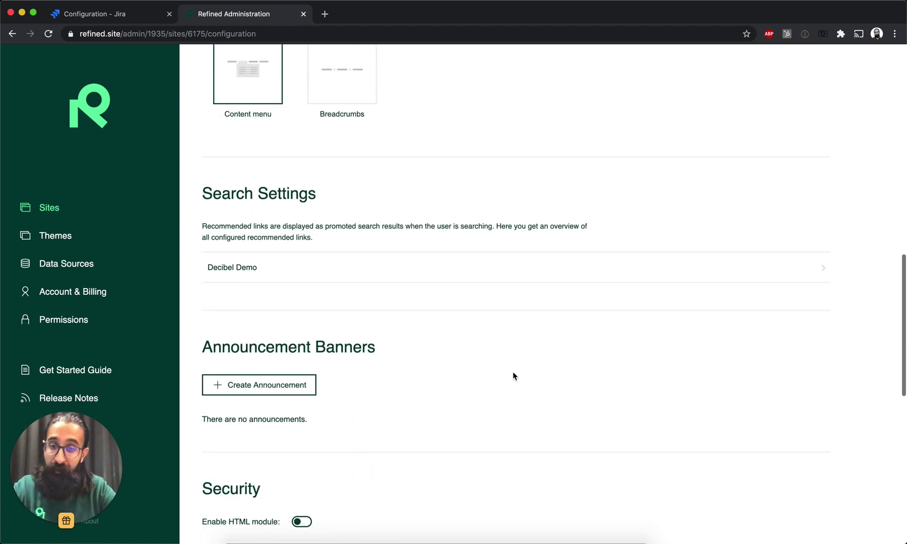
pyautogui.scroll(10, 514, 376)
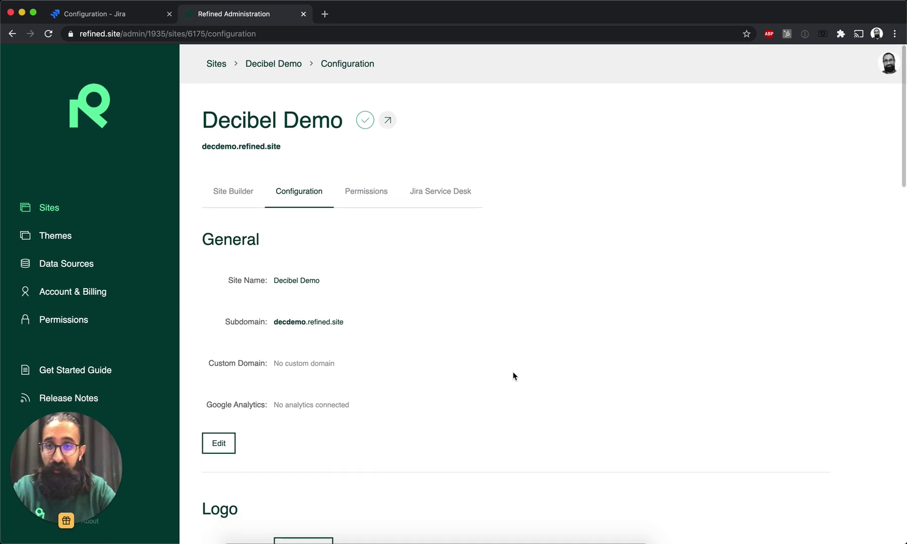
# Step: In the Site Builder, switch Decibel Demo's root theme from Decibel theme to Radiant
pyautogui.click(238, 195)
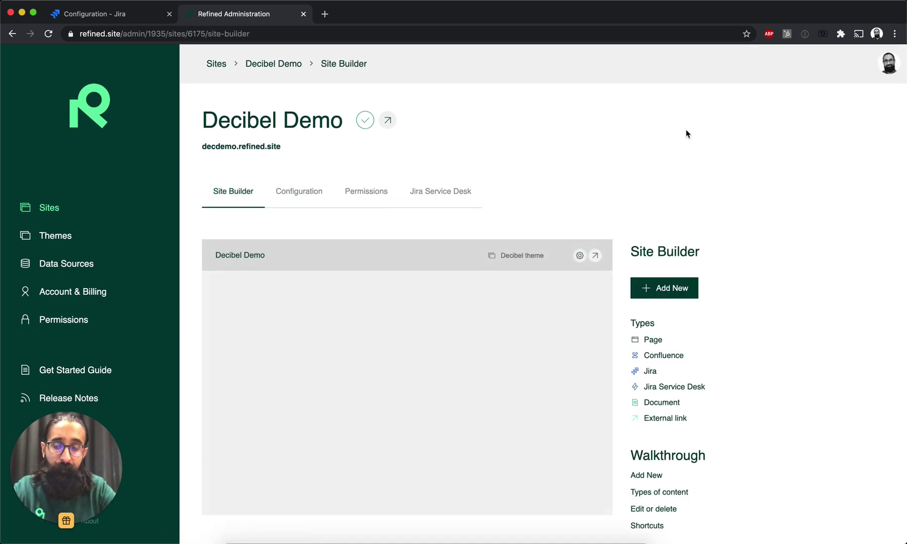
pyautogui.scroll(-1, 686, 132)
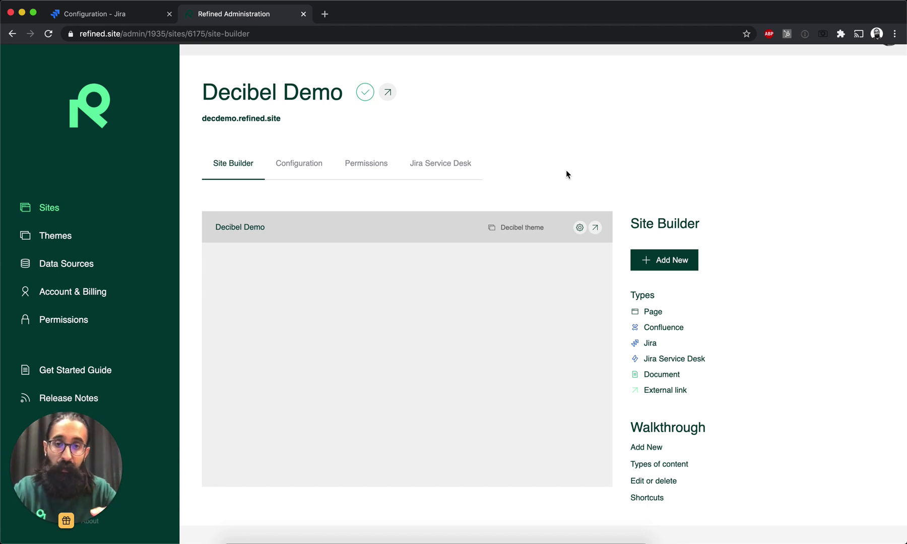
pyautogui.click(519, 230)
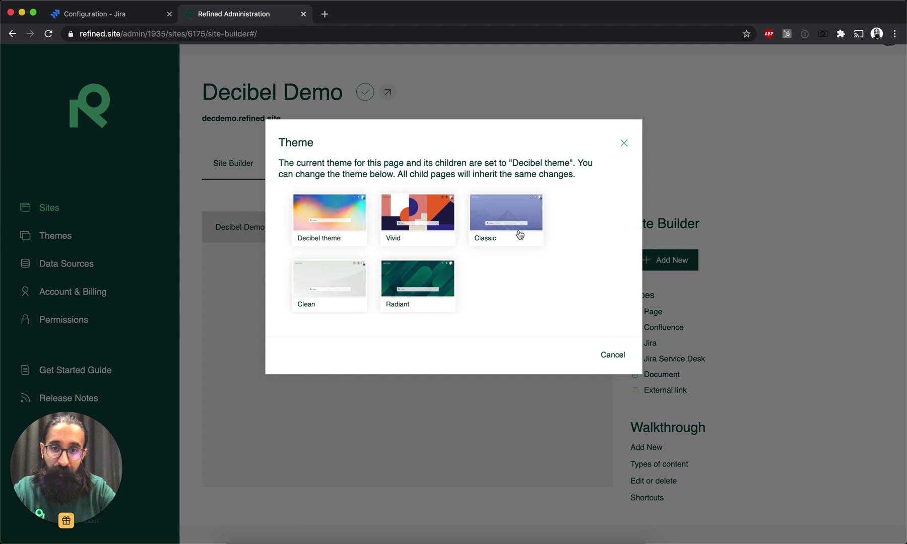
pyautogui.click(411, 279)
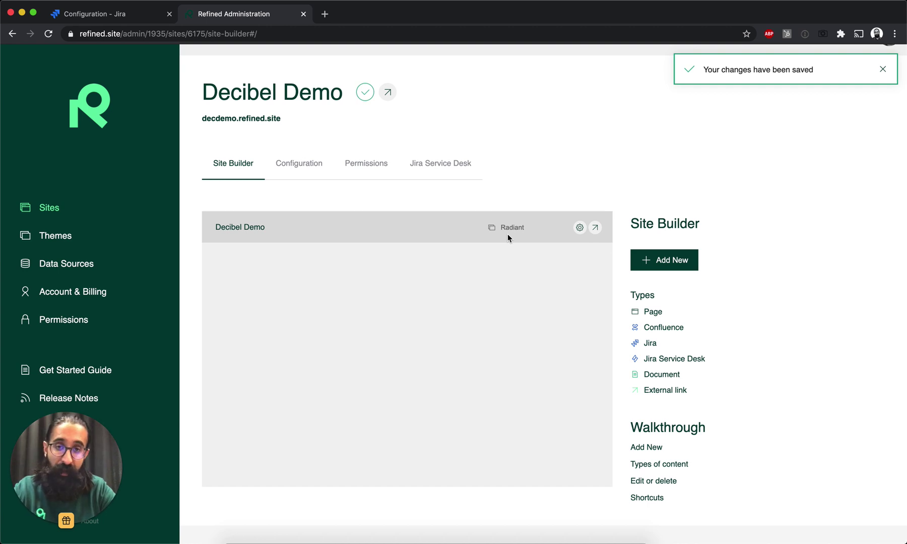
# Step: Browse the Themes gallery and inspect the Vivid theme's actions menu
pyautogui.click(63, 243)
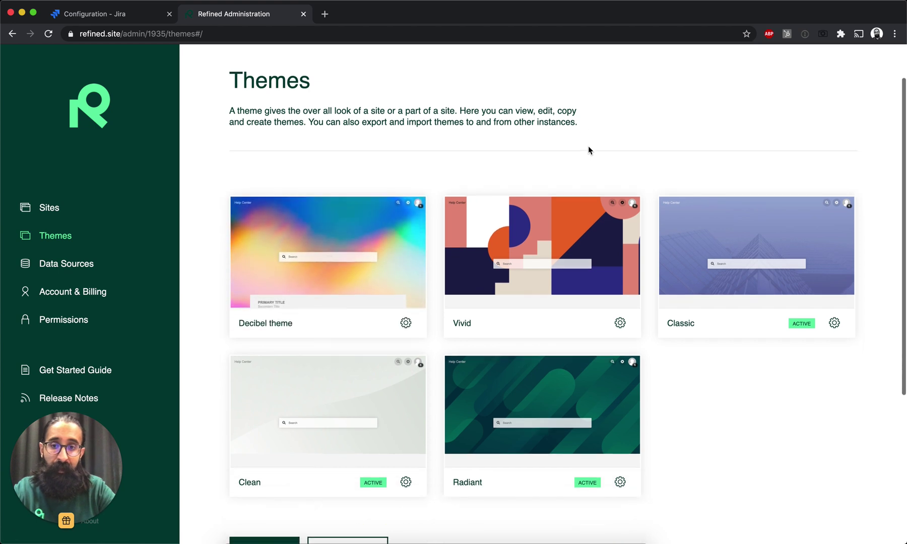
pyautogui.scroll(-3, 589, 147)
pyautogui.click(620, 297)
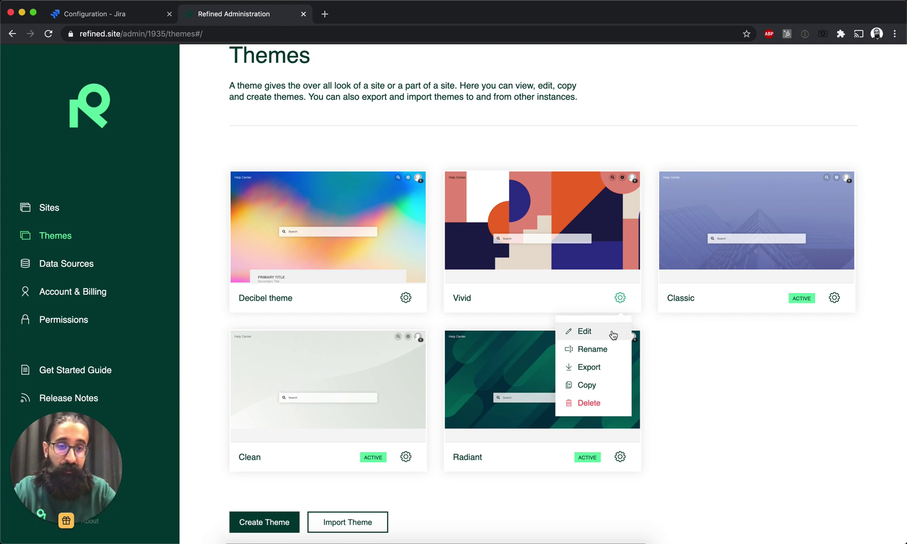
pyautogui.scroll(-2, 428, 503)
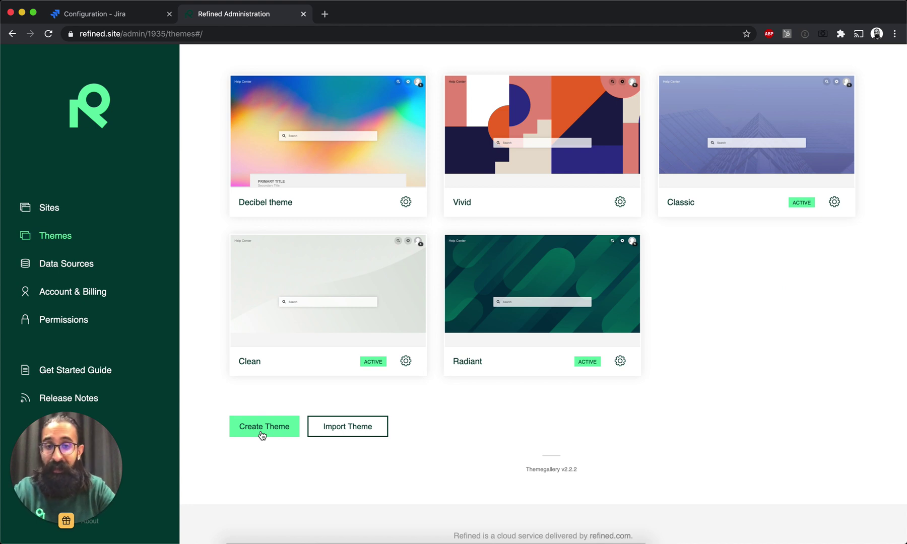
pyautogui.scroll(4, 332, 459)
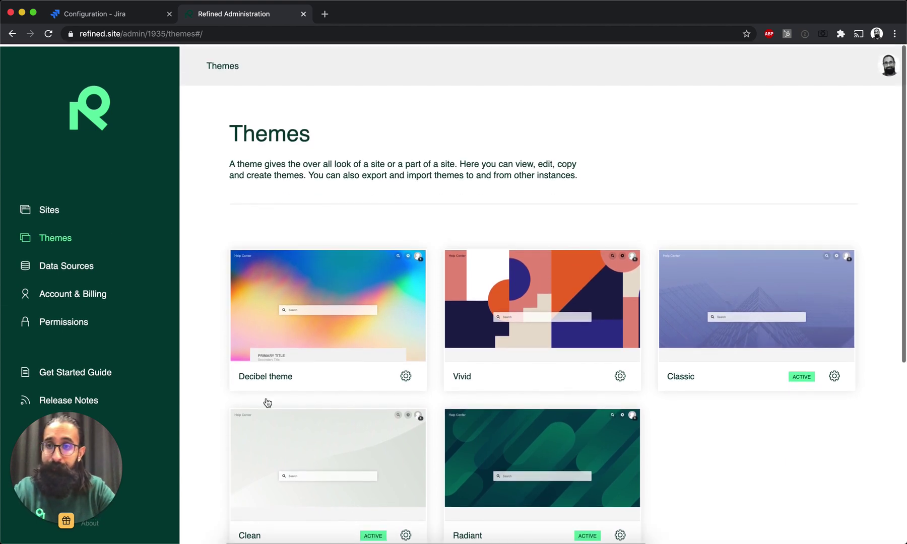
# Step: Return to the Decibel Demo site's Site Builder
pyautogui.click(42, 217)
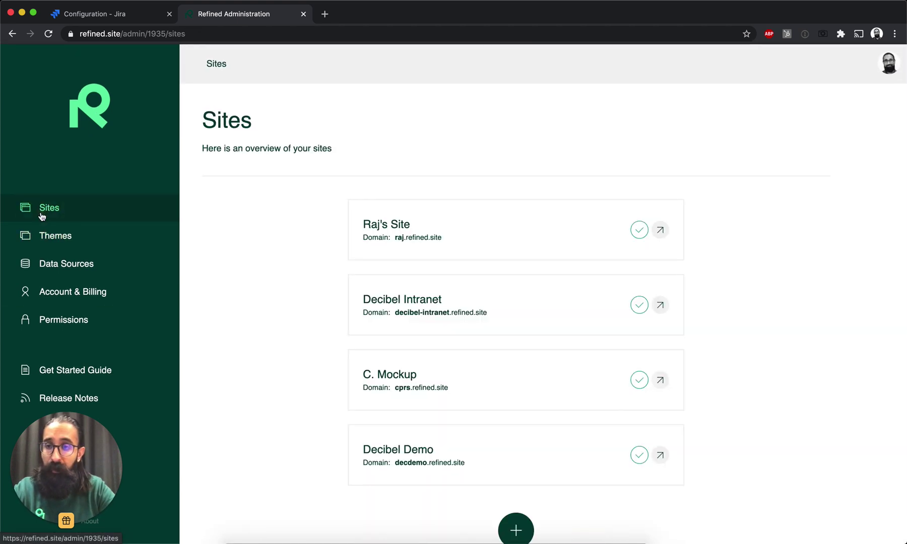
pyautogui.click(432, 458)
pyautogui.click(236, 192)
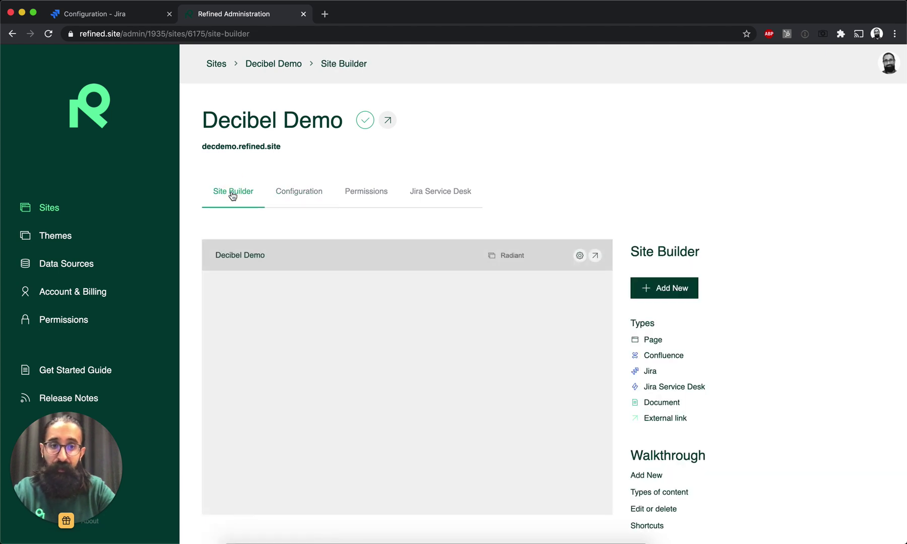
# Step: Add a page named Projects with URL path projects and save it
pyautogui.click(685, 292)
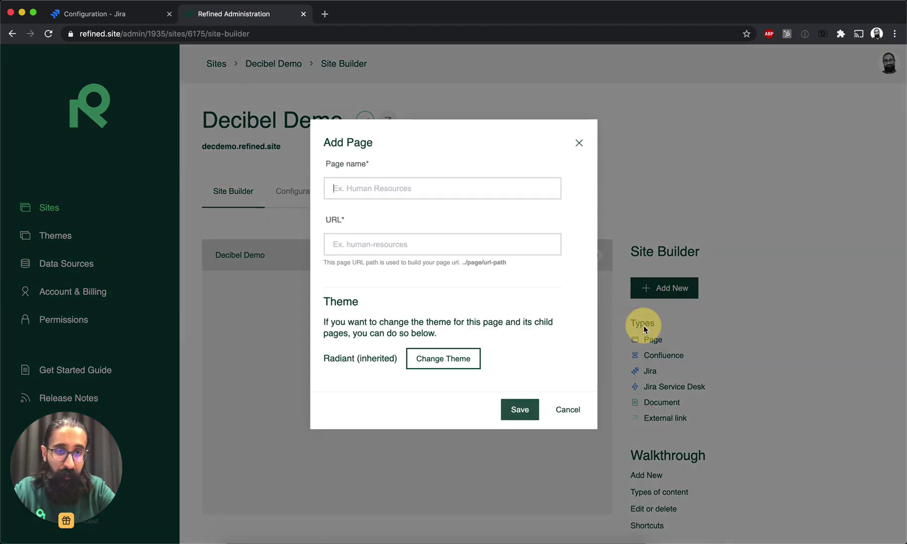
pyautogui.click(643, 323)
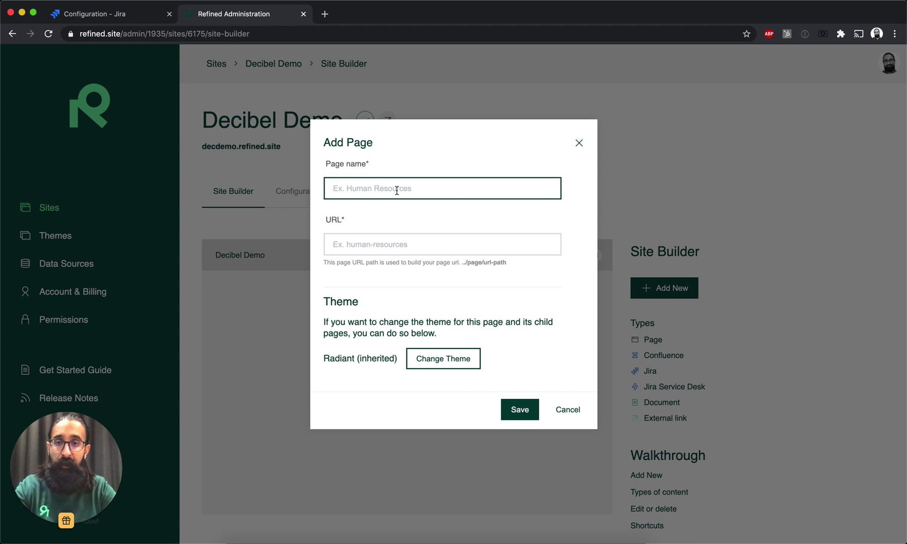
pyautogui.write('Projetcs')
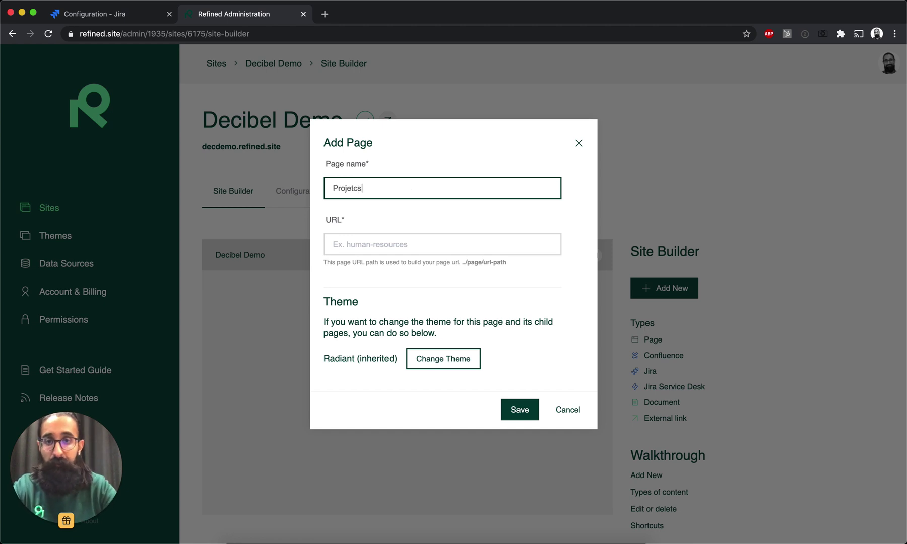
pyautogui.press('BackSpace')
pyautogui.press('BackSpace')
pyautogui.write('ct')
pyautogui.press('BackSpace')
pyautogui.press('BackSpace')
pyautogui.write('cts')
pyautogui.click(401, 240)
pyautogui.write('projects')
pyautogui.click(523, 410)
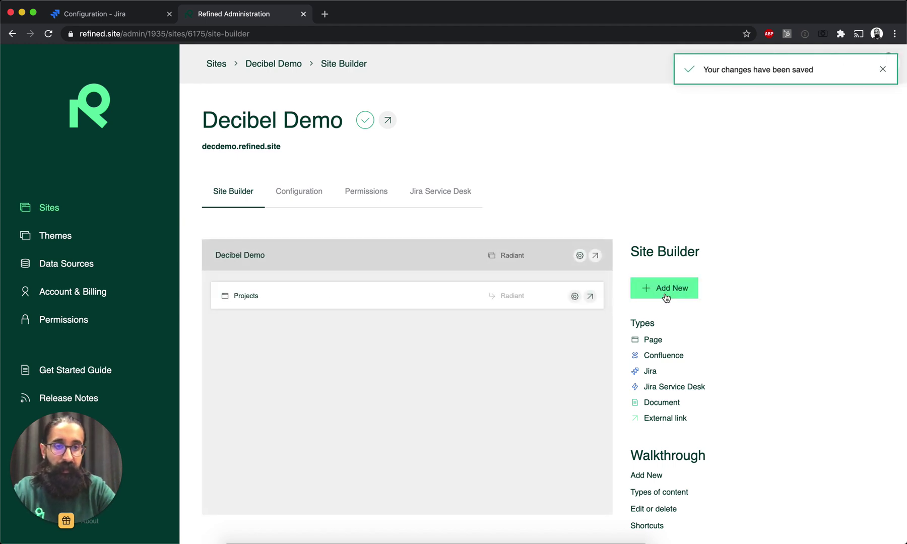
# Step: Add the Decibel Desktop App Jira project to the Decibel Demo site
pyautogui.click(666, 295)
pyautogui.click(641, 357)
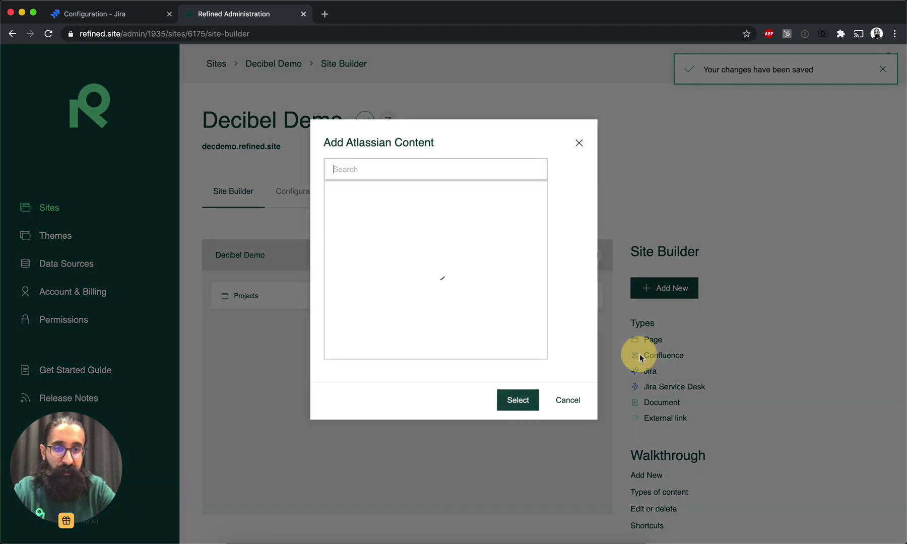
pyautogui.scroll(-3, 457, 266)
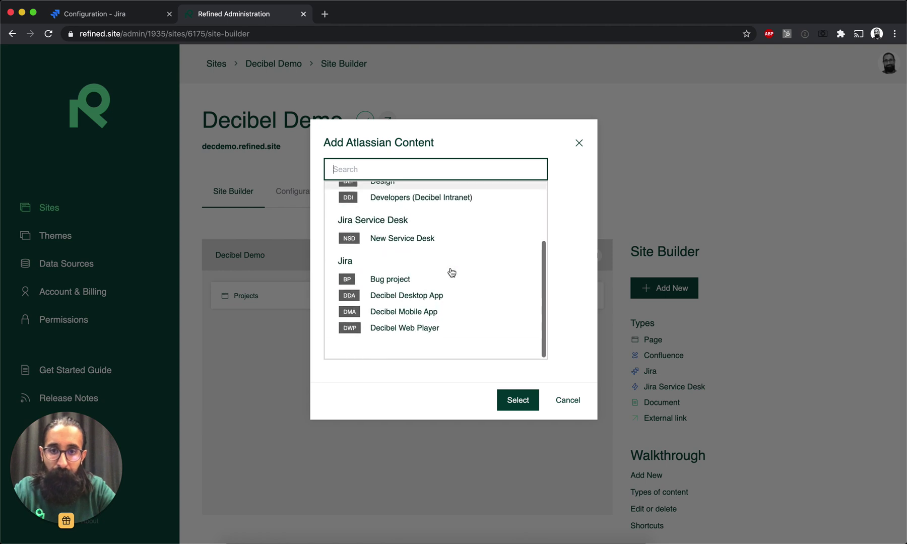
pyautogui.click(415, 299)
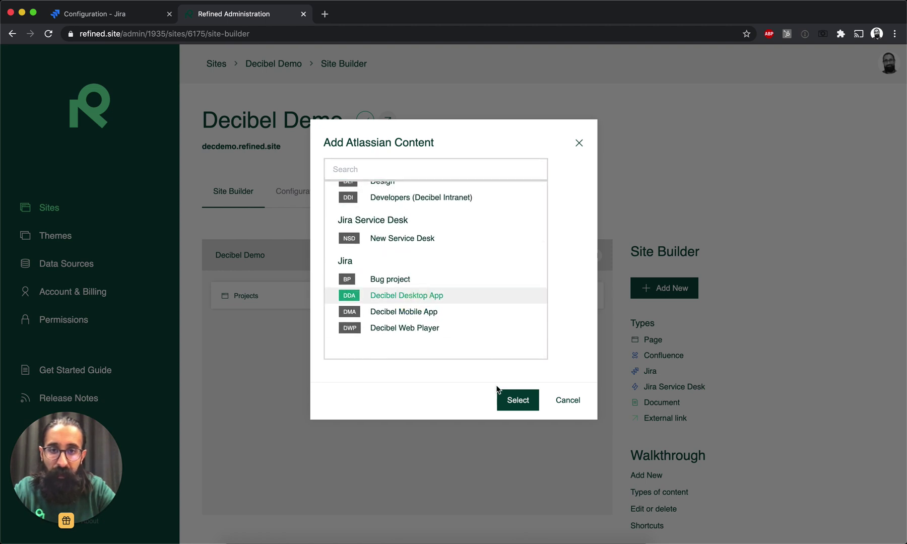
pyautogui.click(499, 396)
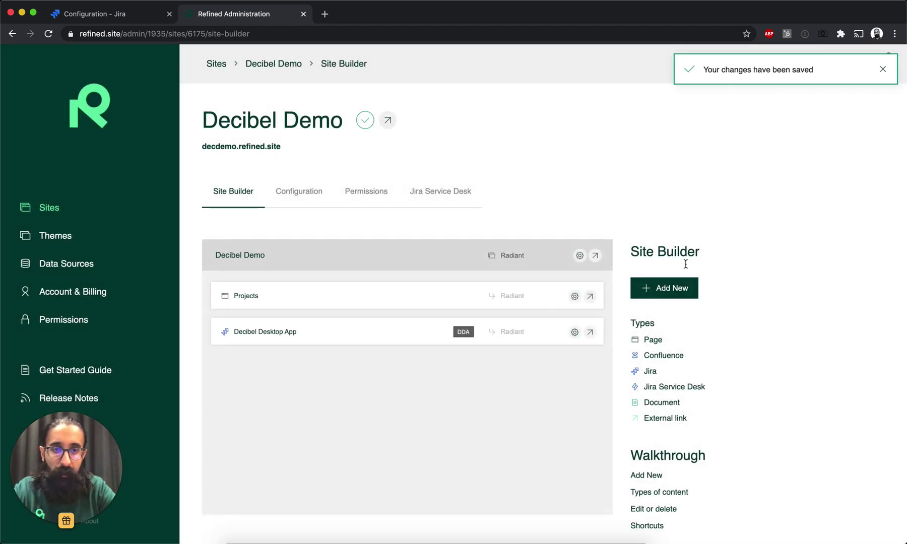
# Step: Add the Decibel Web Player project, then nest both projects under Projects
pyautogui.click(666, 287)
pyautogui.click(643, 356)
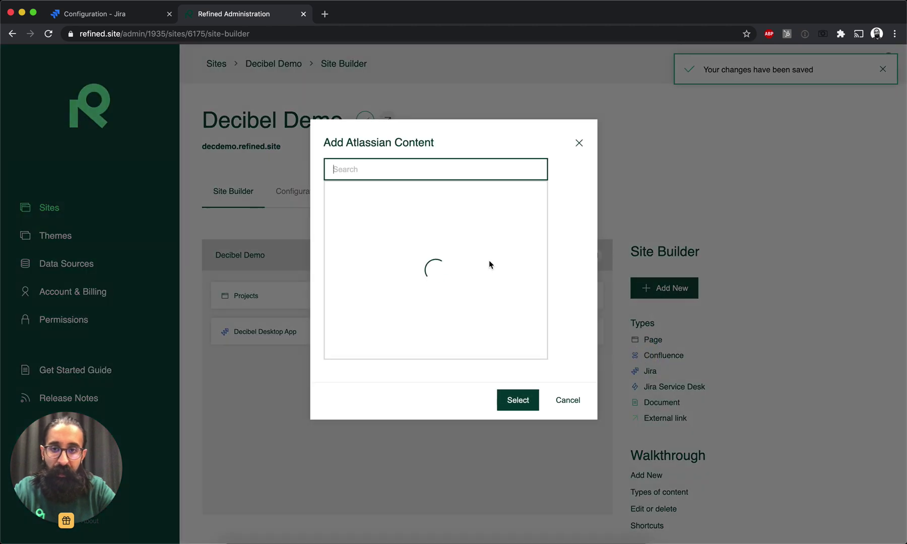
pyautogui.scroll(-4, 429, 287)
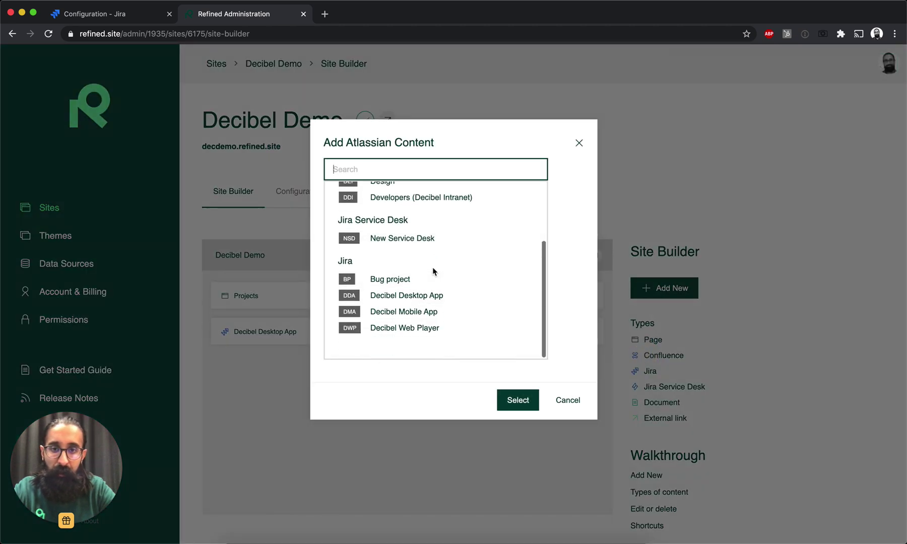
pyautogui.click(414, 329)
pyautogui.click(516, 401)
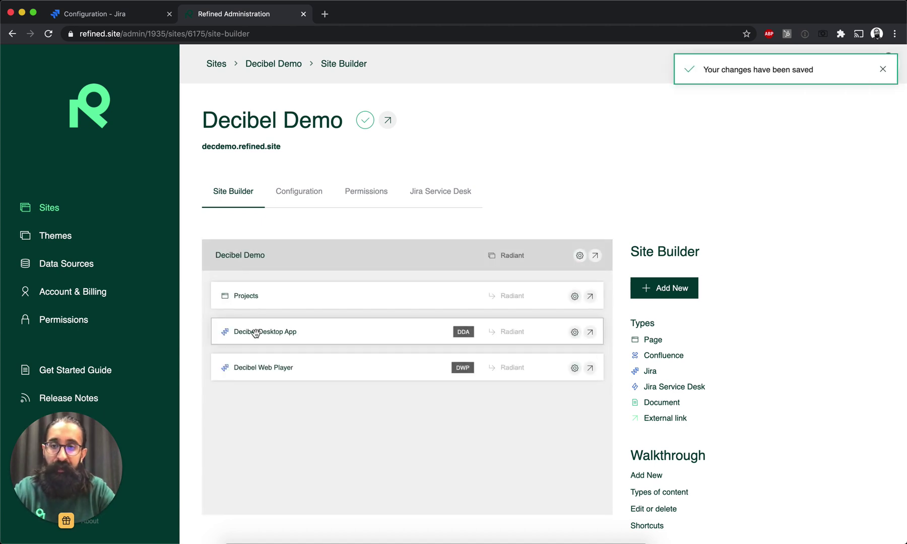
pyautogui.moveTo(256, 332); pyautogui.dragTo(273, 314)
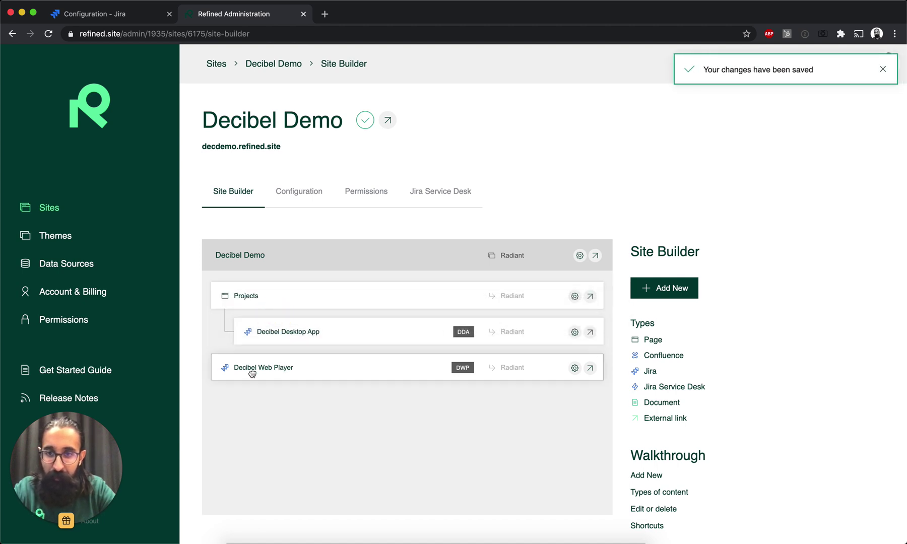
pyautogui.moveTo(282, 368); pyautogui.dragTo(259, 346)
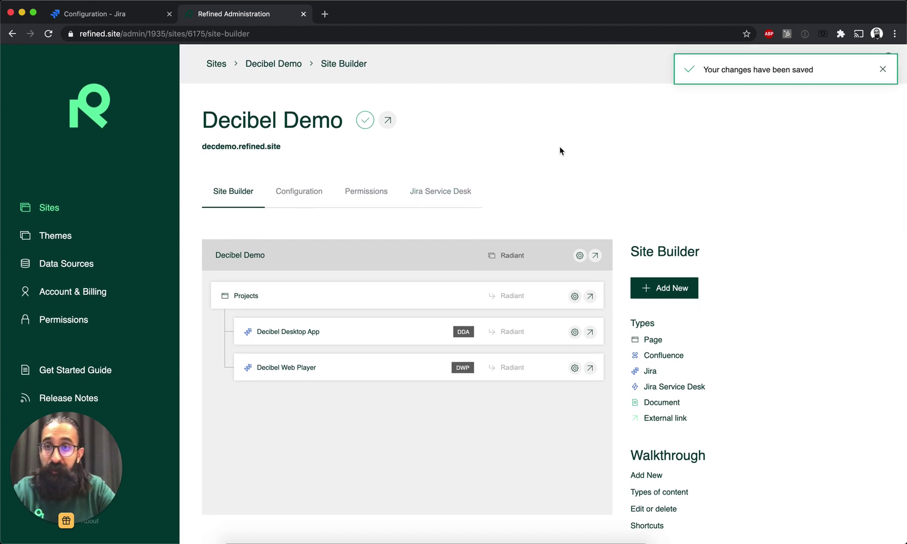
# Step: Open the Decibel Intranet site's page tree in the Site Builder and scroll through it
pyautogui.click(218, 66)
pyautogui.click(413, 299)
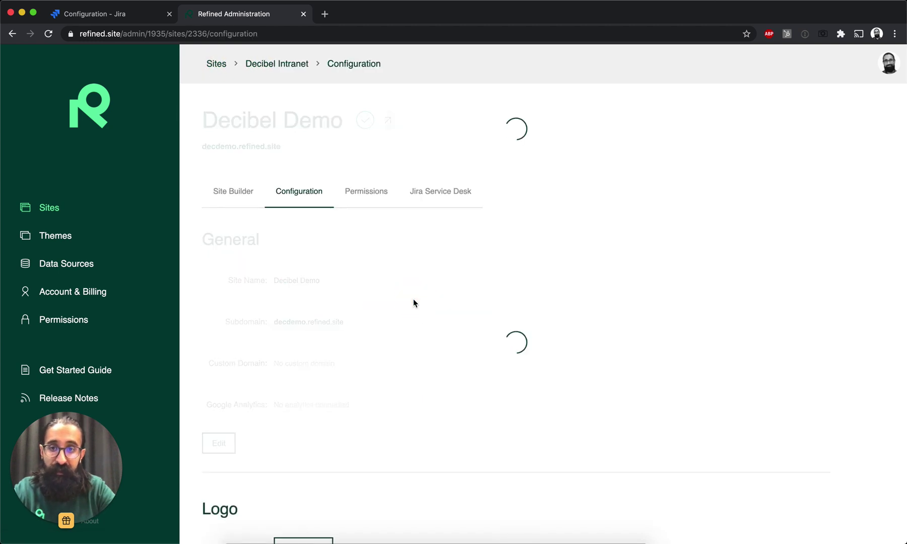
pyautogui.click(232, 198)
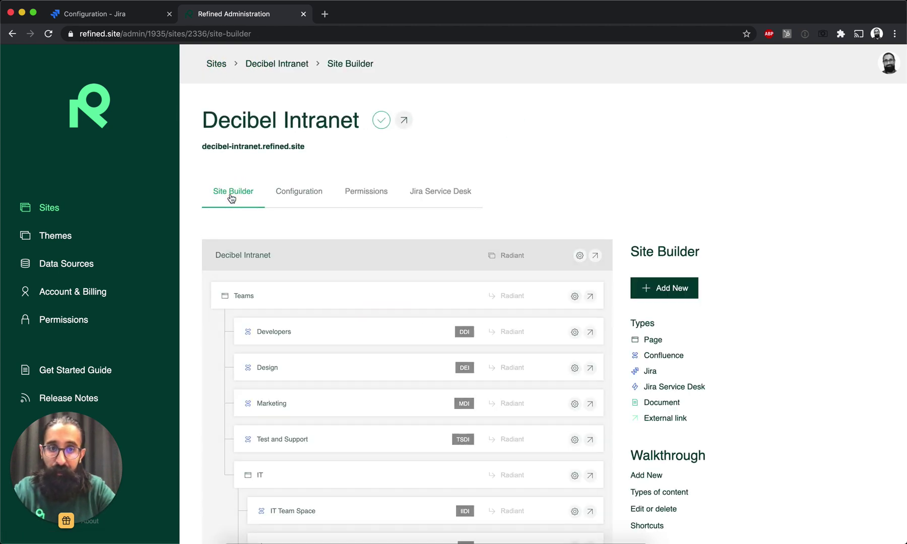
pyautogui.scroll(-2, 528, 200)
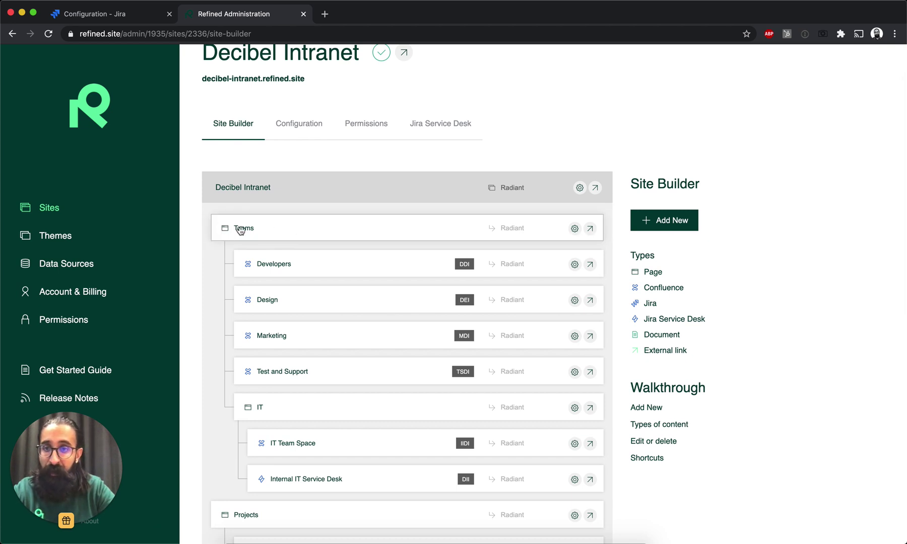
pyautogui.scroll(-2, 266, 229)
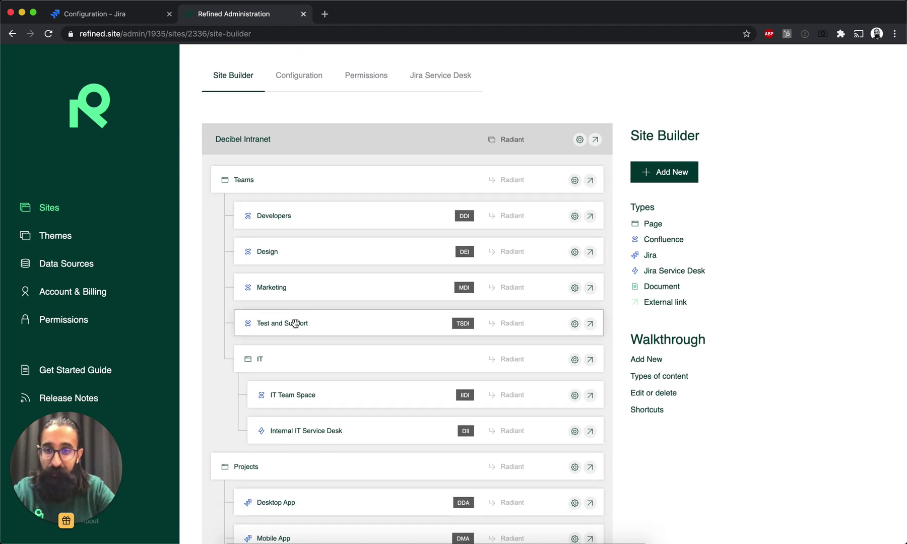
pyautogui.scroll(-20, 397, 344)
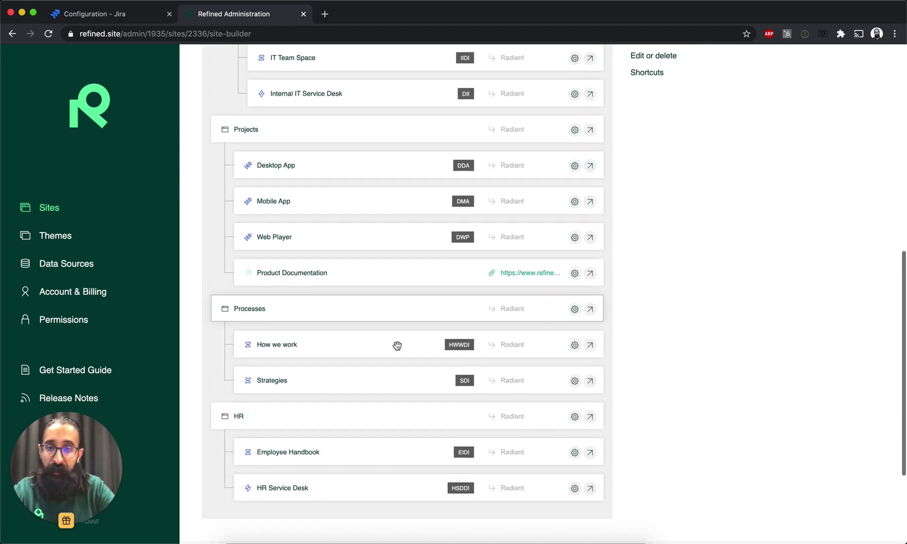
pyautogui.scroll(20, 397, 345)
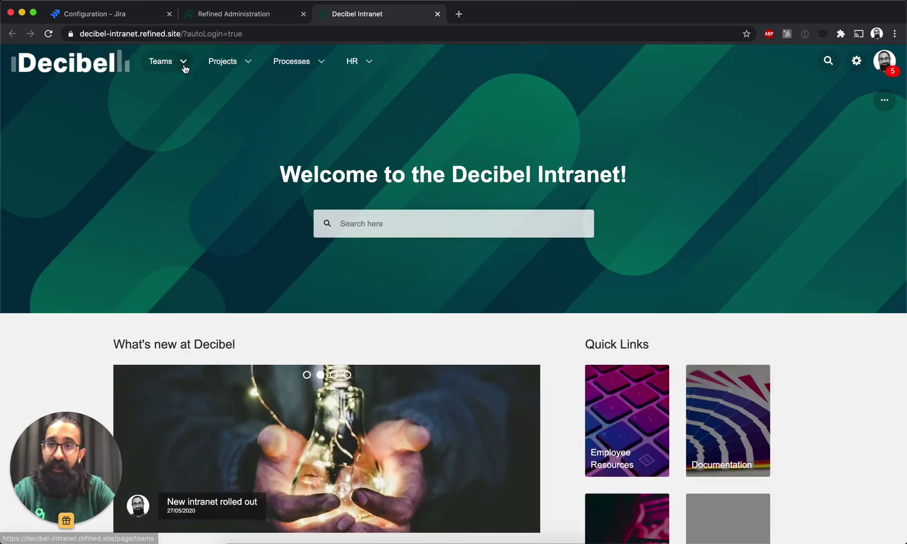
# Step: Check the live intranet's Teams menu, then return to the admin page tree
pyautogui.click(184, 69)
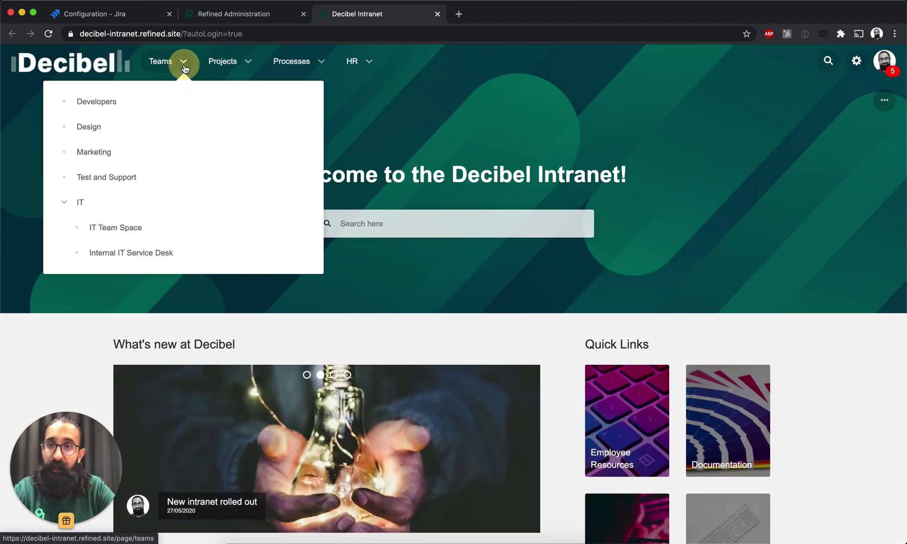
pyautogui.click(243, 14)
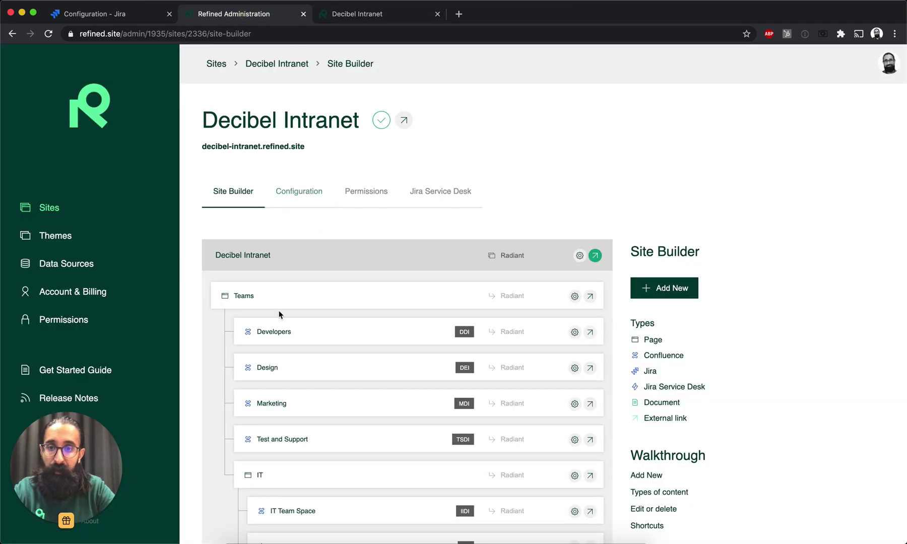
pyautogui.scroll(-3, 307, 314)
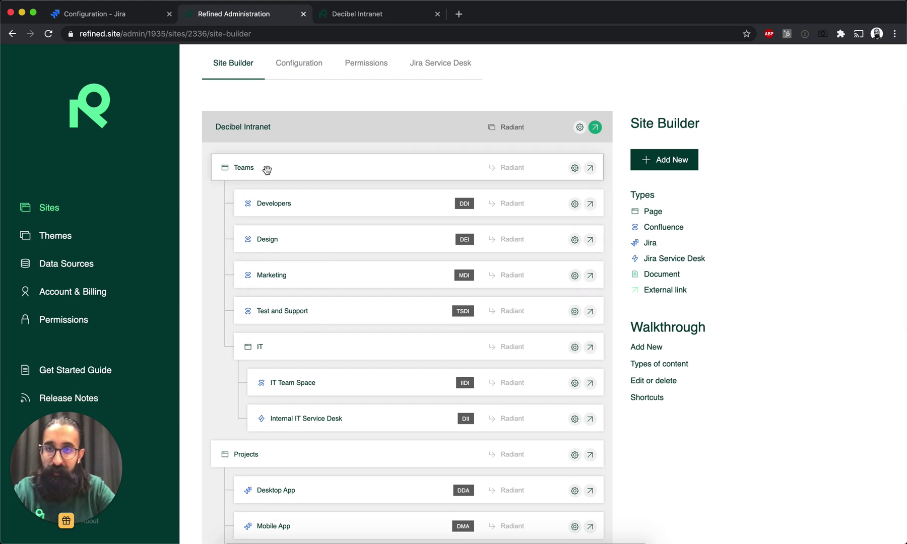
# Step: Compare the live intranet's Projects menu with the admin page tree, ending on the intranet homepage
pyautogui.click(375, 13)
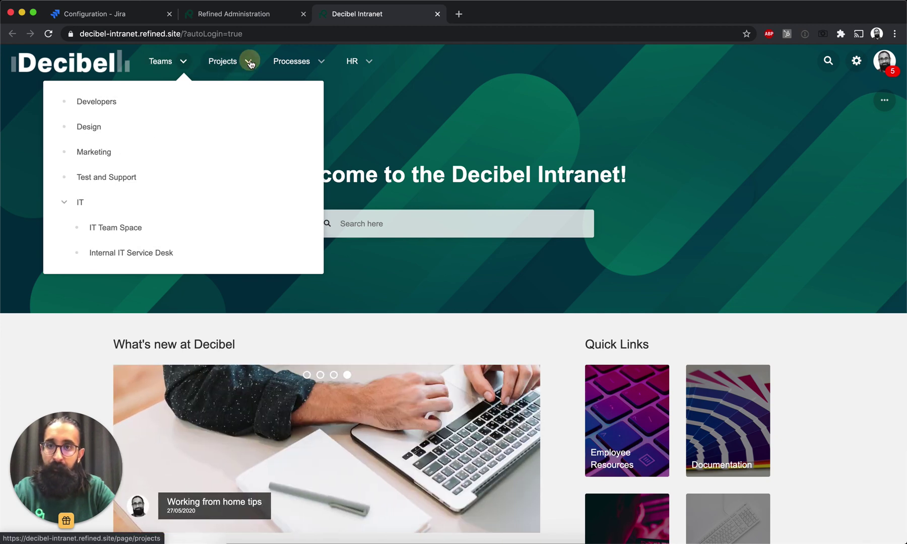
pyautogui.click(249, 63)
pyautogui.click(468, 62)
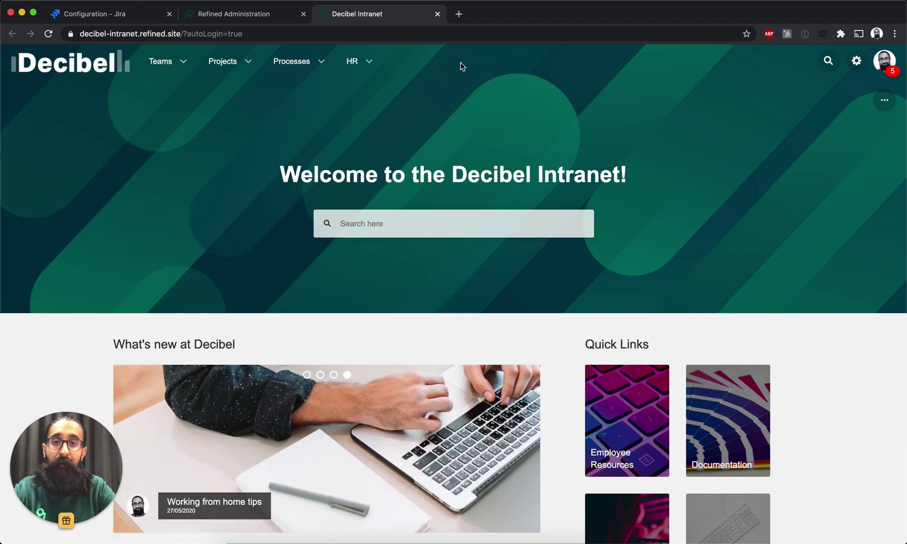
pyautogui.click(229, 15)
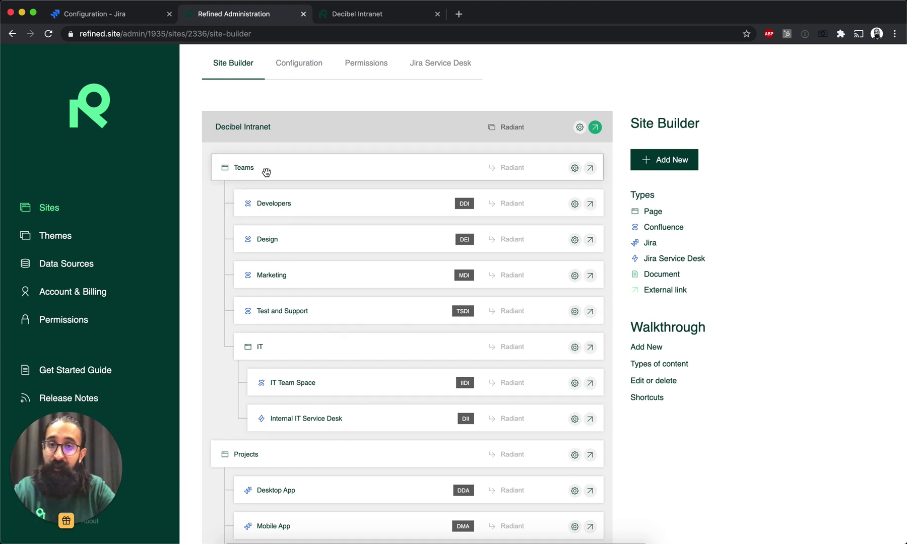
pyautogui.click(362, 15)
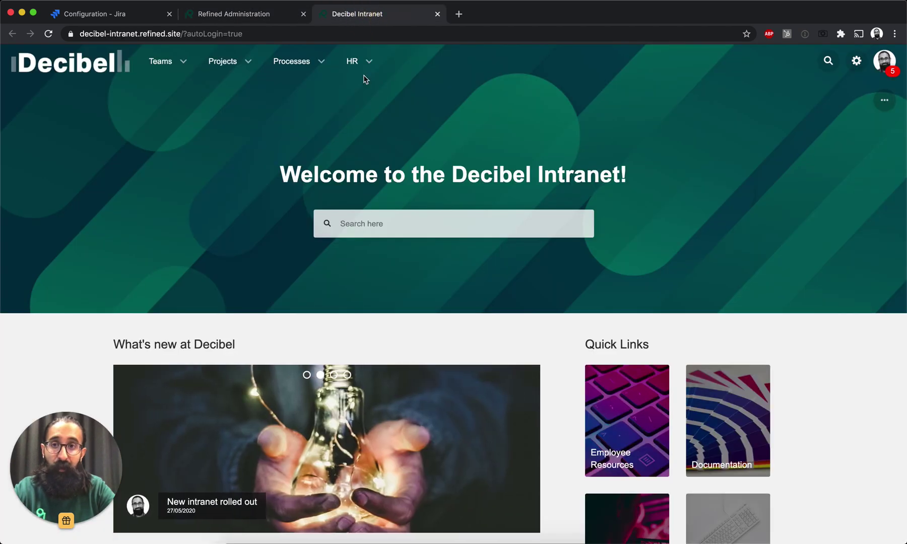
# Step: Open the Projects page in edit mode and review its Search Highlight and Site Navigation modules
pyautogui.click(223, 62)
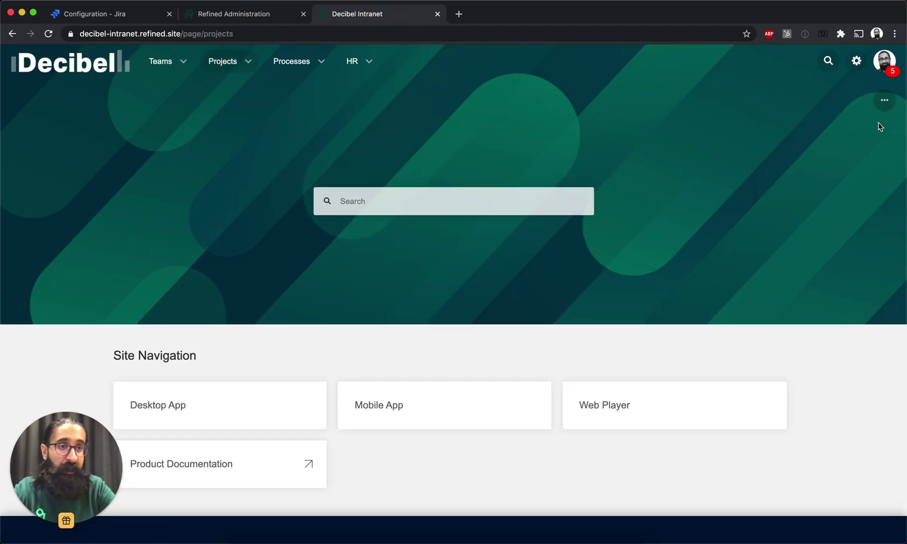
pyautogui.click(884, 104)
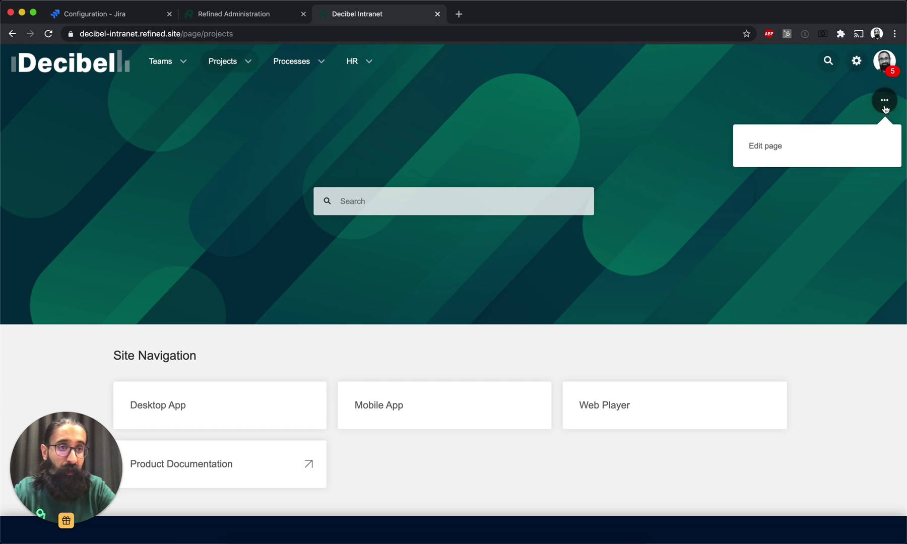
pyautogui.click(772, 149)
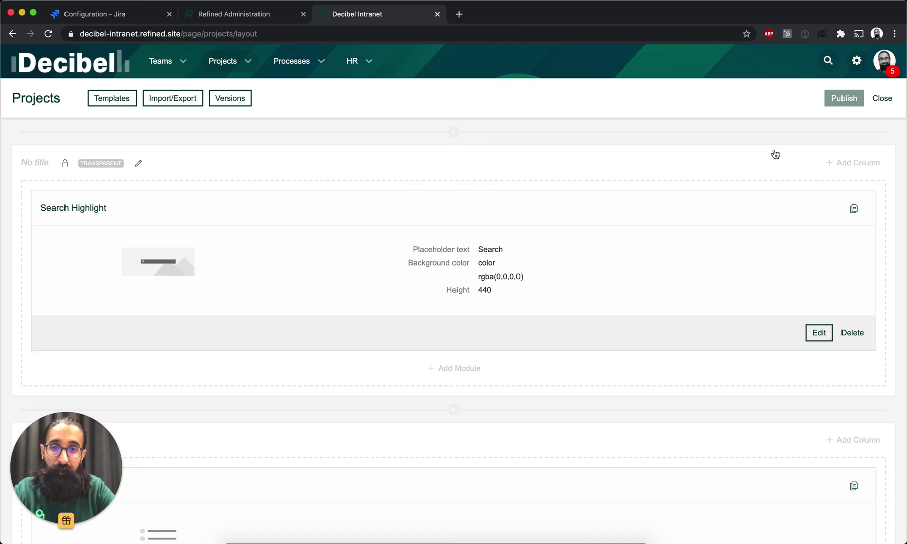
pyautogui.scroll(-3, 775, 154)
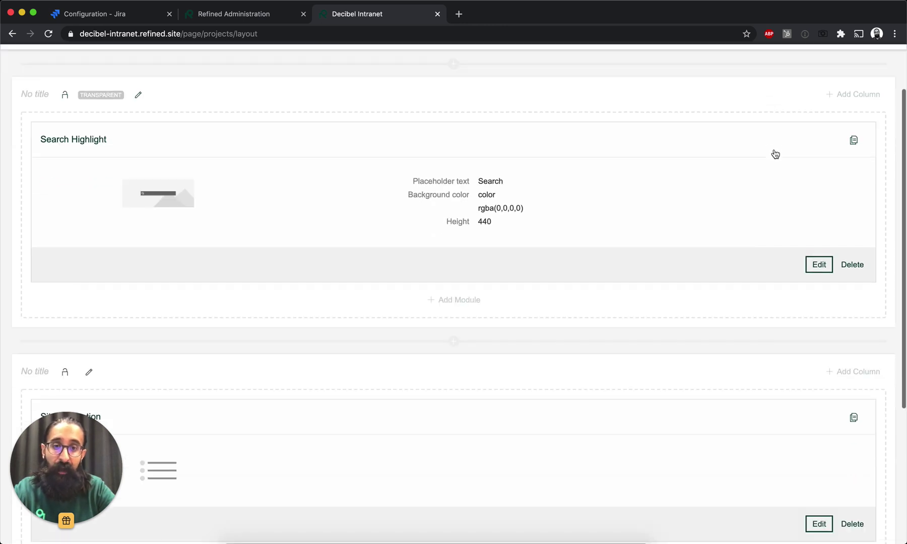
pyautogui.scroll(3, 485, 140)
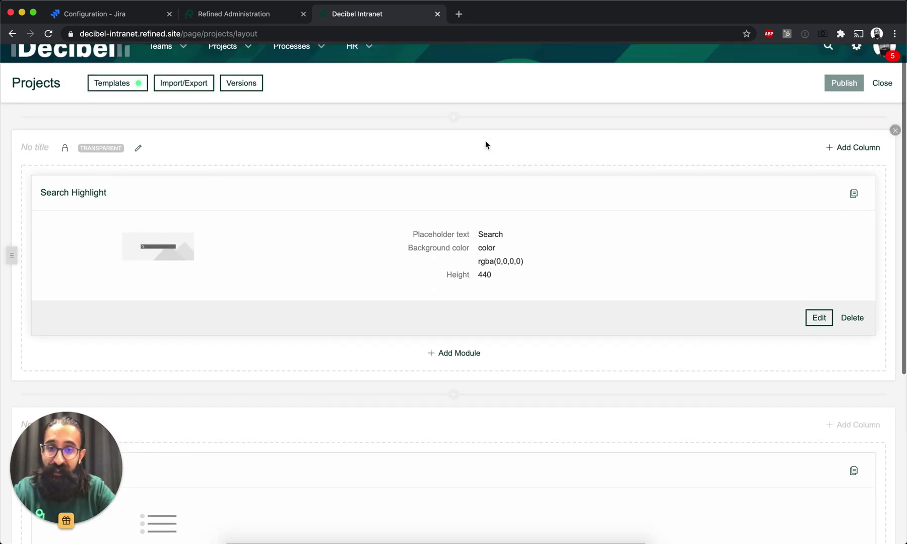
pyautogui.scroll(-10, 485, 140)
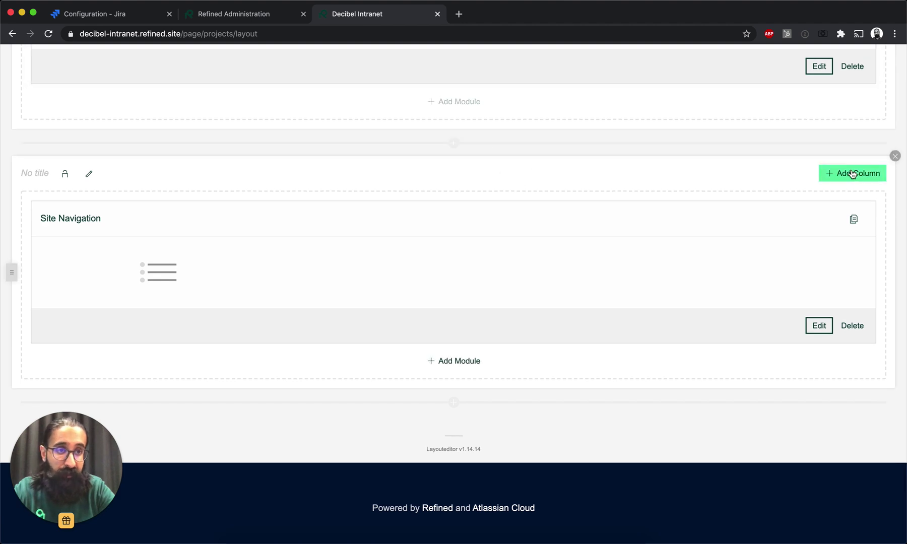
pyautogui.scroll(5, 599, 162)
pyautogui.scroll(1, 599, 163)
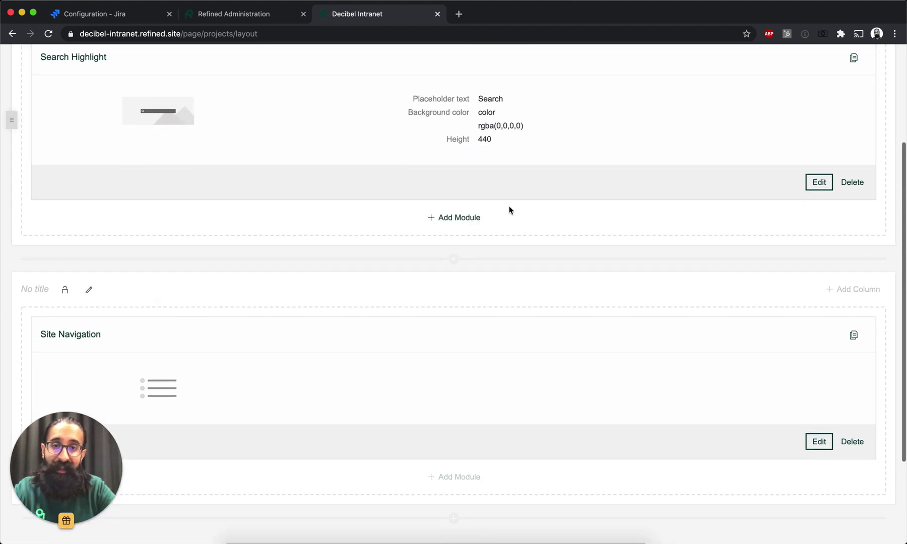
# Step: Add a Site Navigation module below Search Highlight, listing Desktop App, Mobile App, Web Player and Product Documentation
pyautogui.click(458, 217)
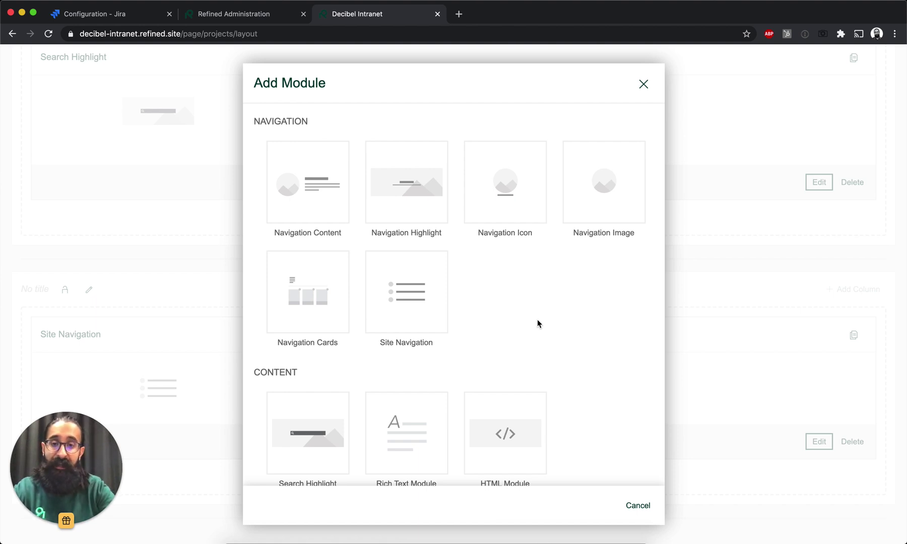
pyautogui.scroll(-5, 538, 321)
pyautogui.scroll(-3, 476, 393)
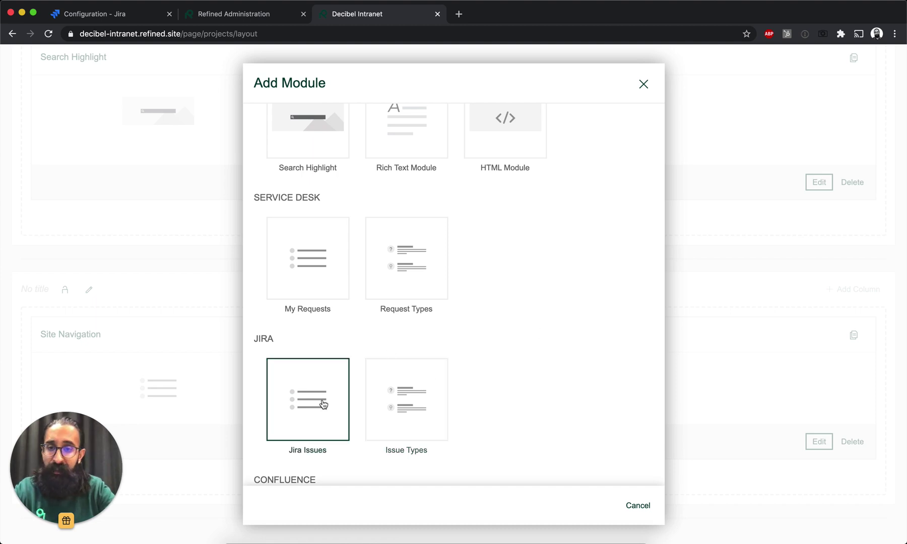
pyautogui.click(649, 84)
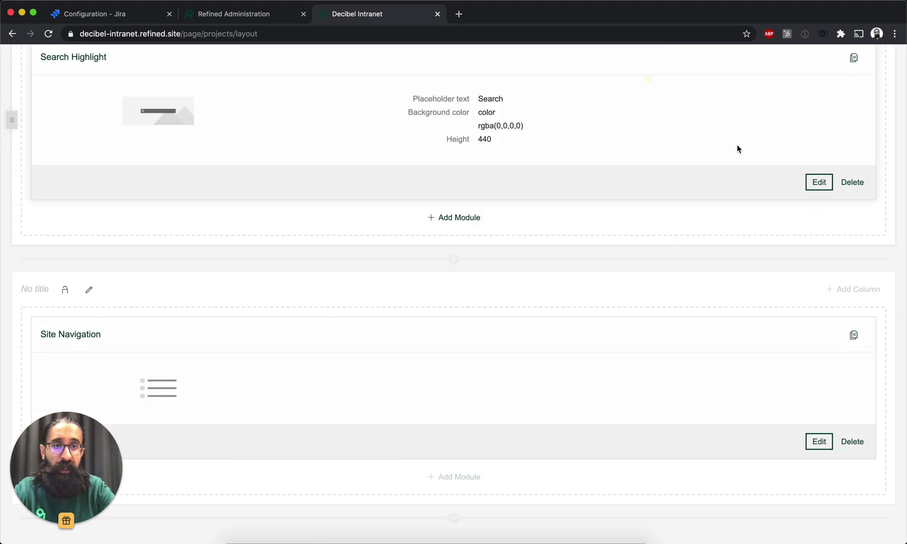
# Step: Close the layout editor and go to the Mobile App project page
pyautogui.scroll(3, 739, 145)
pyautogui.click(883, 101)
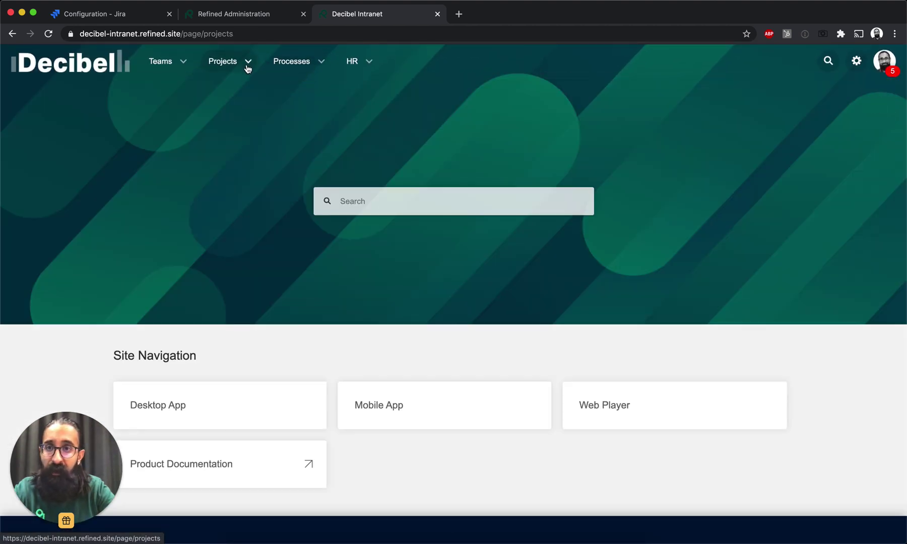
pyautogui.click(247, 61)
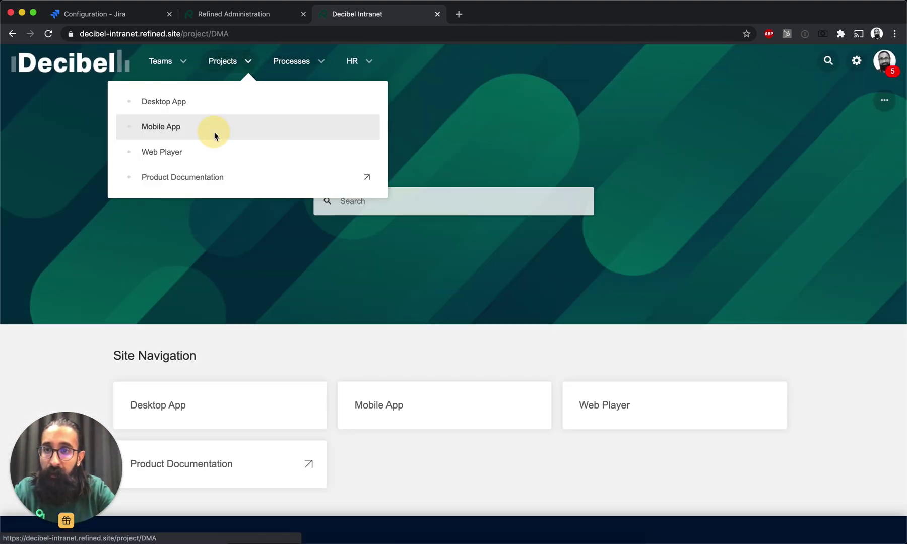
pyautogui.click(215, 134)
# Step: Review the Mobile App Issue Tracker's Ready to deploy issues and open the page options
pyautogui.scroll(-2, 655, 183)
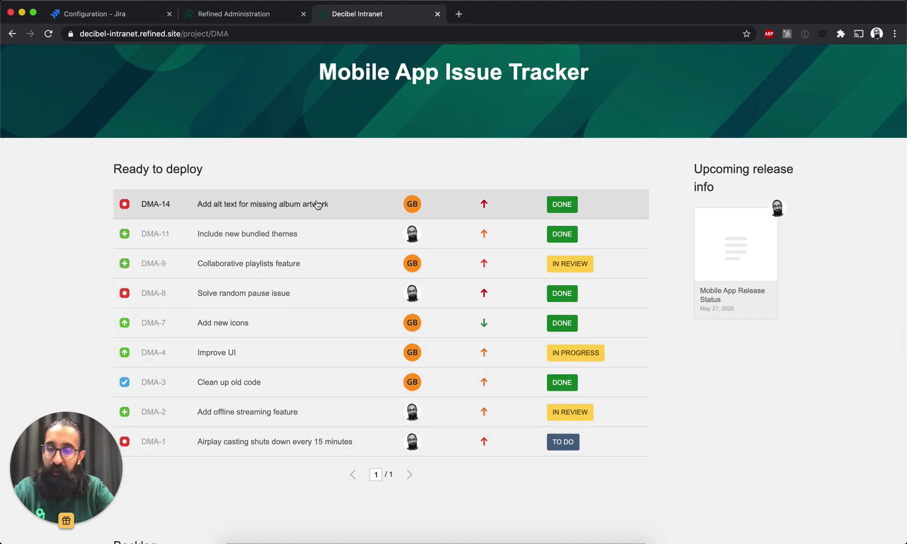
pyautogui.scroll(1, 317, 203)
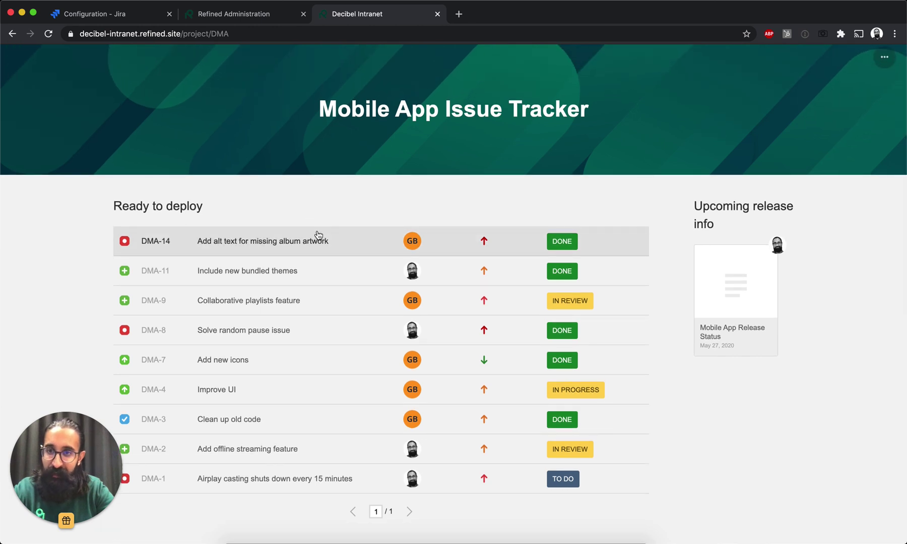
pyautogui.scroll(1, 316, 235)
pyautogui.click(884, 101)
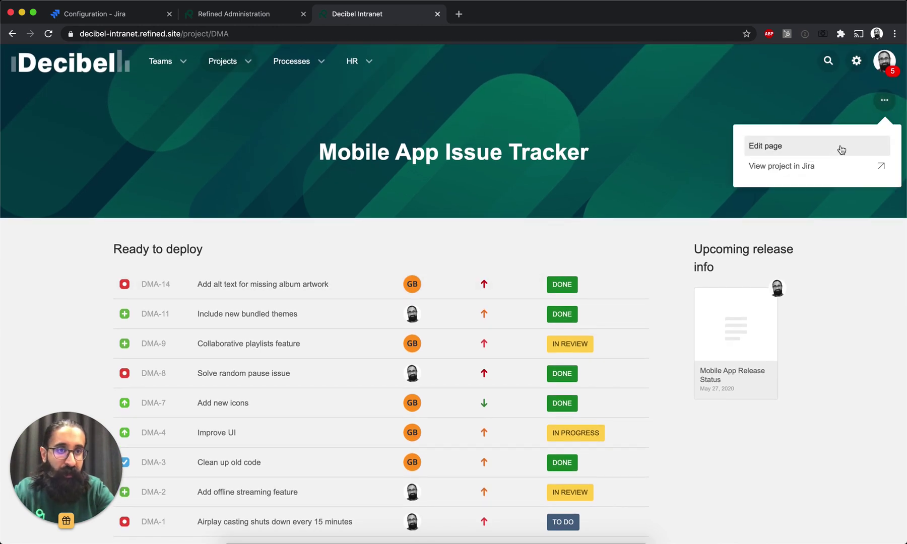
pyautogui.click(838, 152)
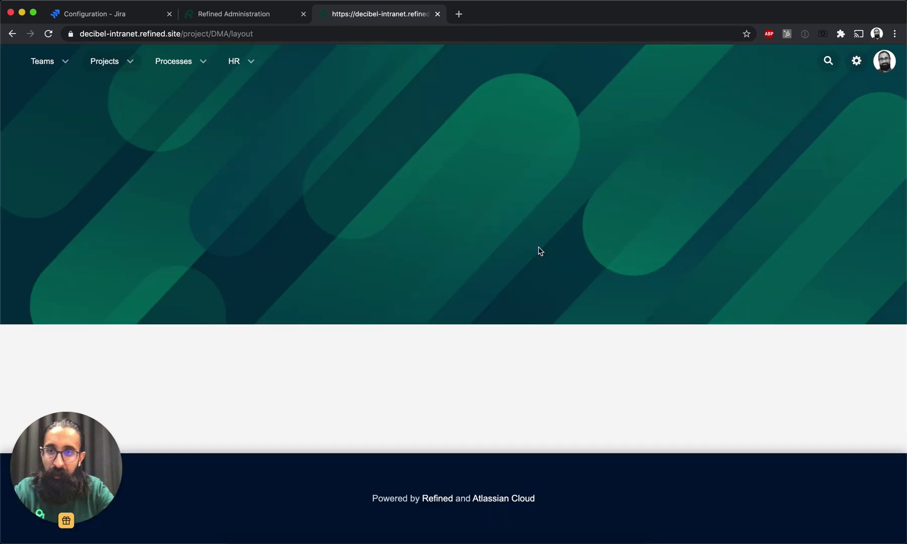
pyautogui.scroll(-7, 539, 252)
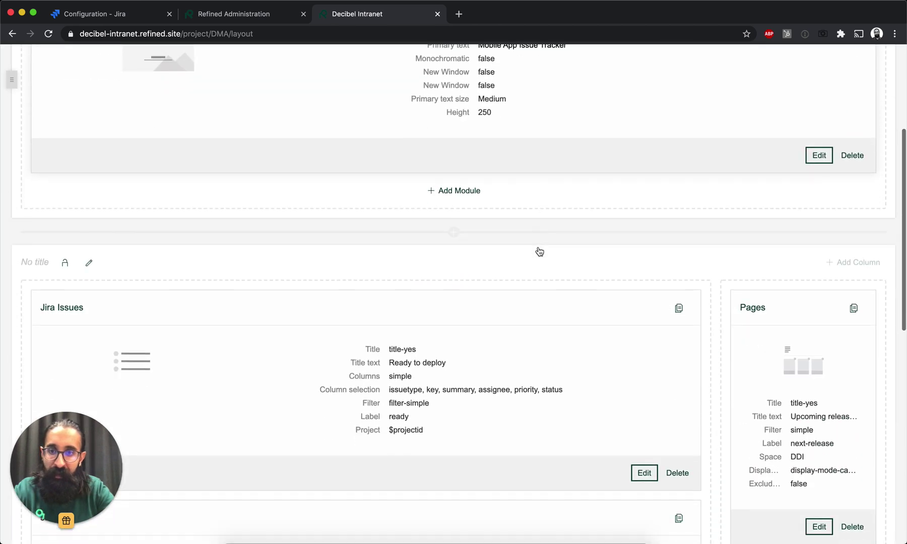
pyautogui.click(644, 326)
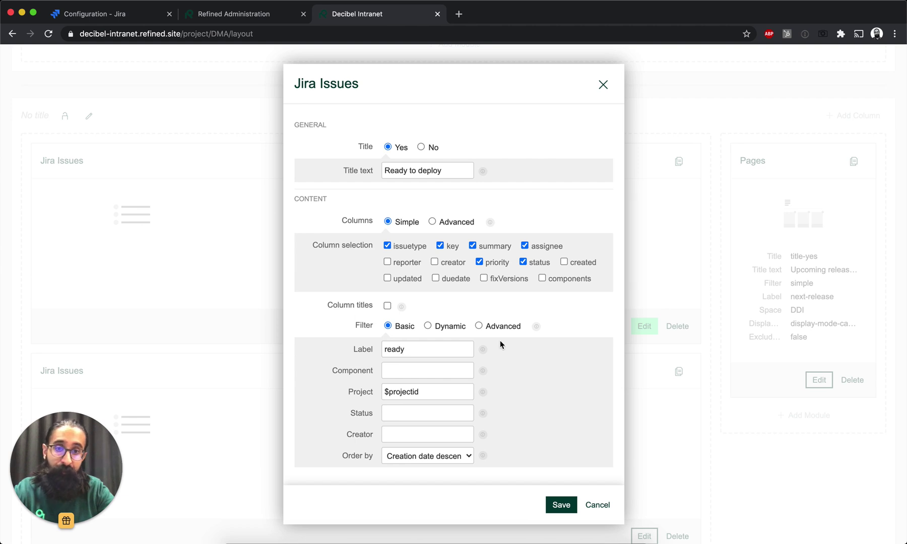
pyautogui.click(427, 326)
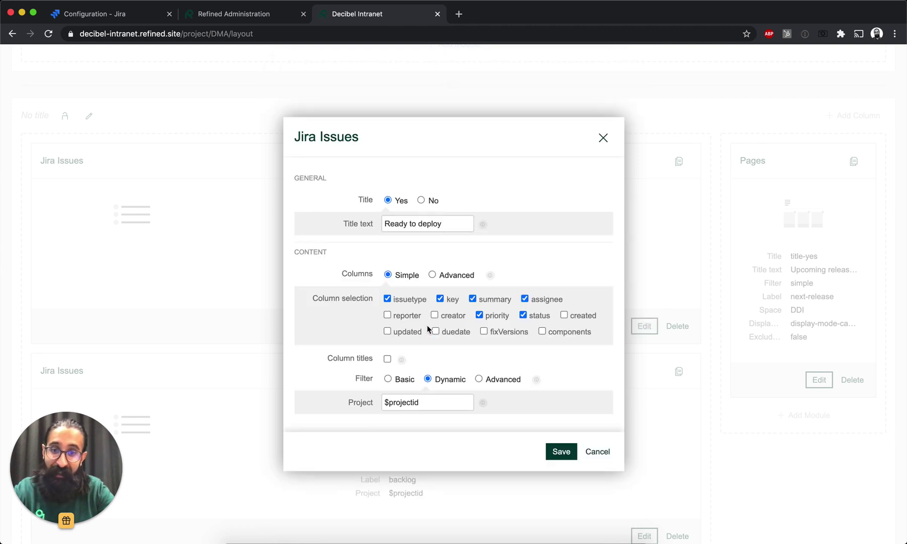
pyautogui.click(479, 379)
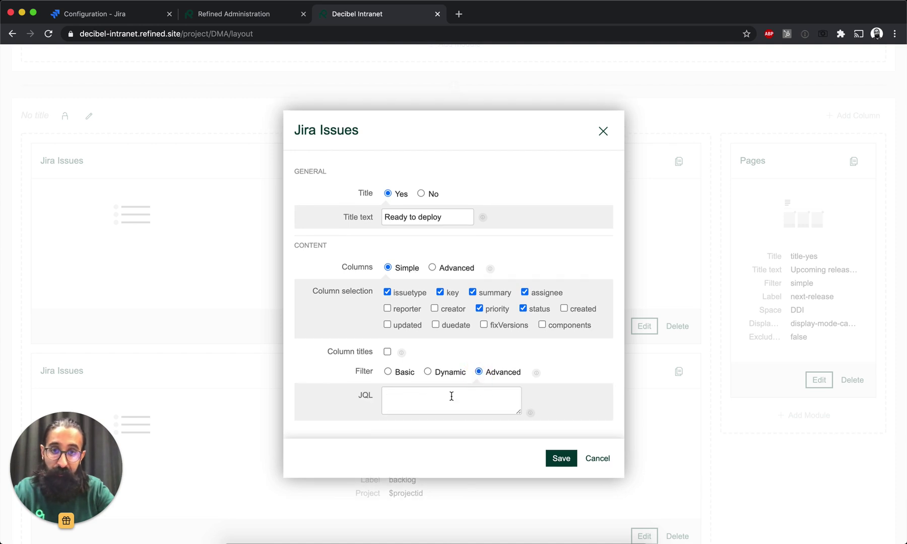
pyautogui.click(604, 133)
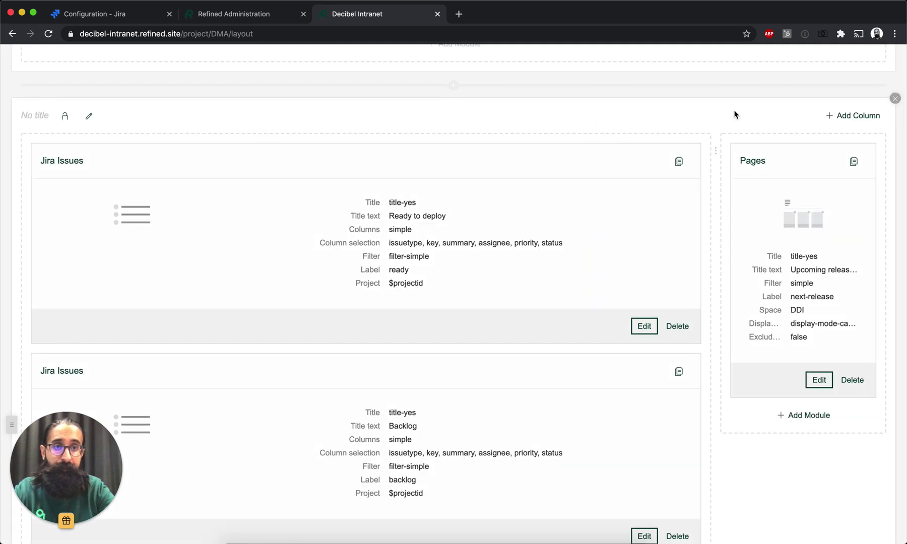
pyautogui.scroll(5, 756, 111)
# Step: Leave the layout editor and open issue DMA-14, 'Add alt text for missing album artwork'
pyautogui.click(882, 99)
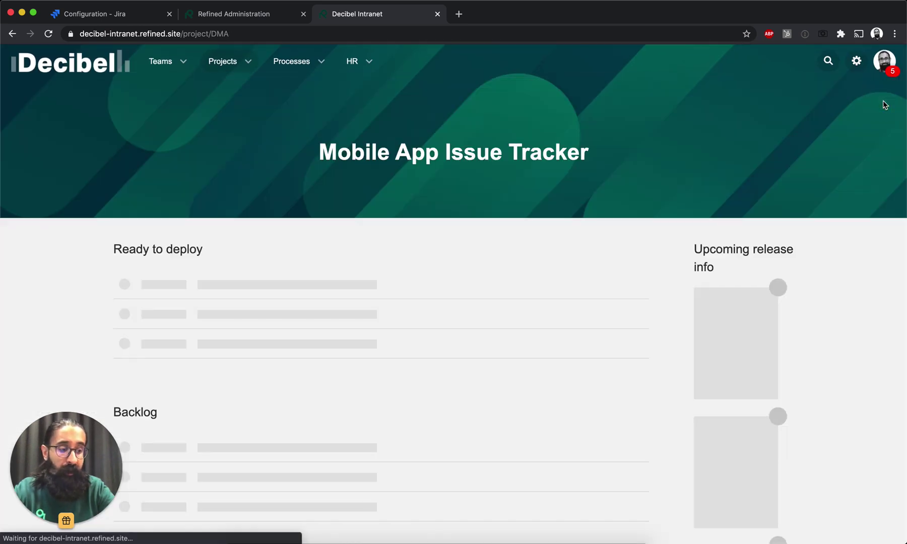
pyautogui.scroll(-2, 519, 330)
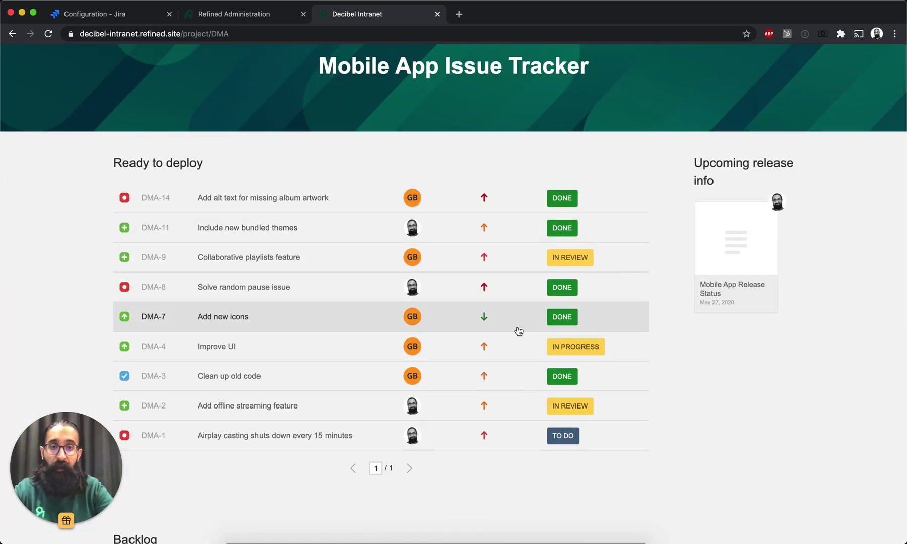
pyautogui.click(259, 203)
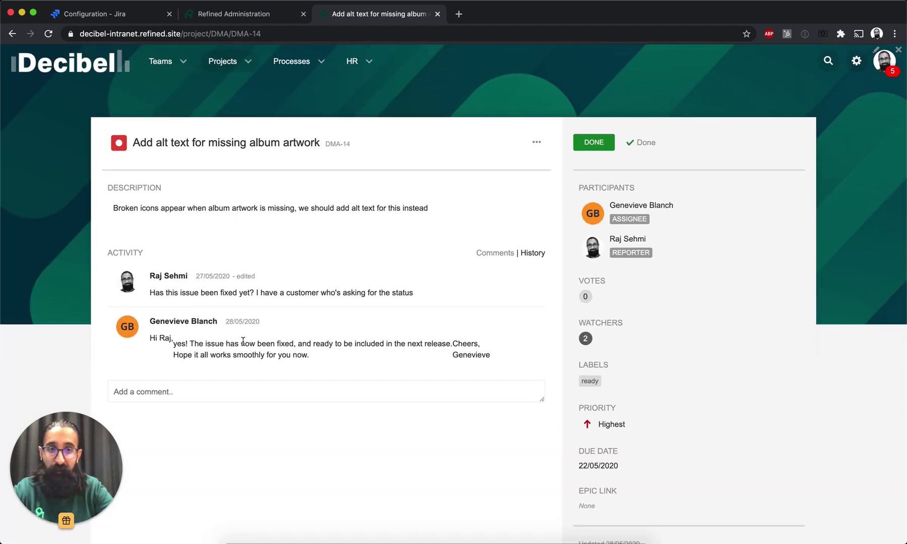
# Step: Check the issue's more actions and keep its priority at Highest
pyautogui.click(536, 144)
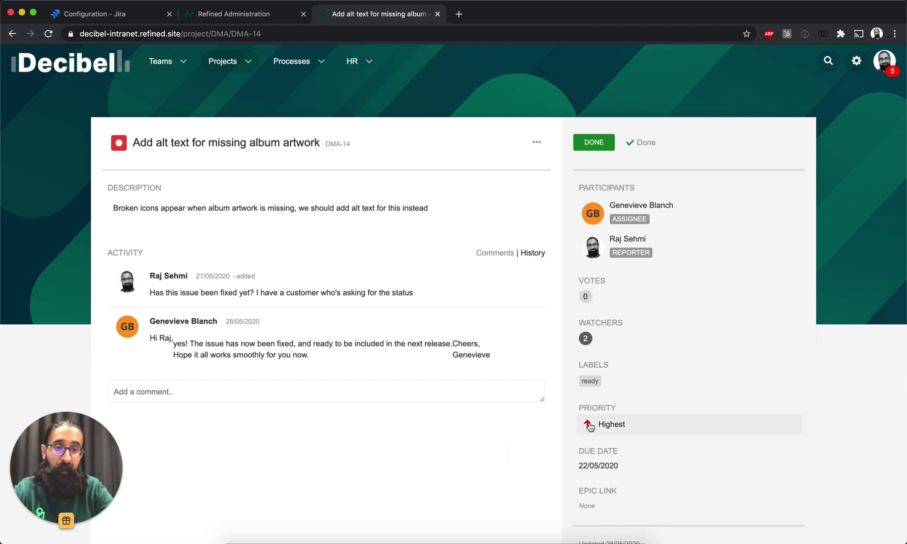
pyautogui.click(607, 427)
pyautogui.click(646, 427)
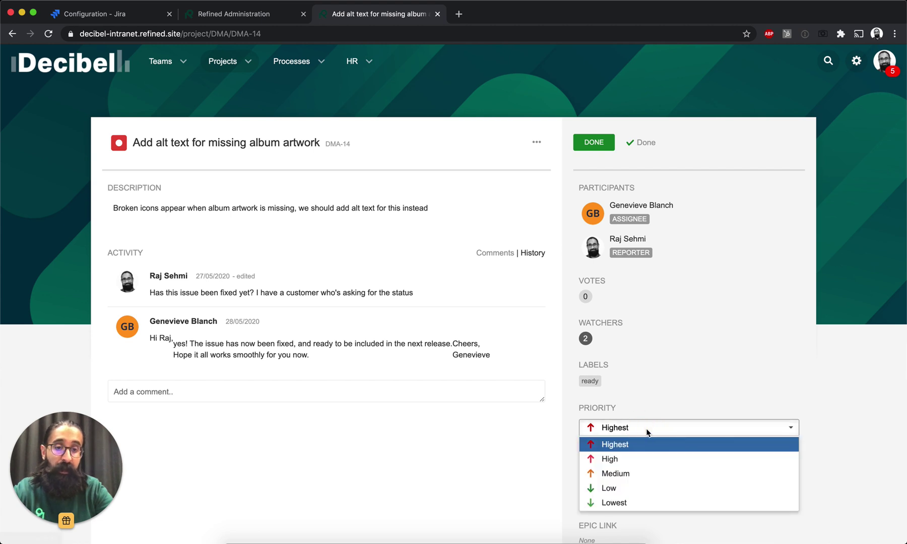
pyautogui.click(522, 437)
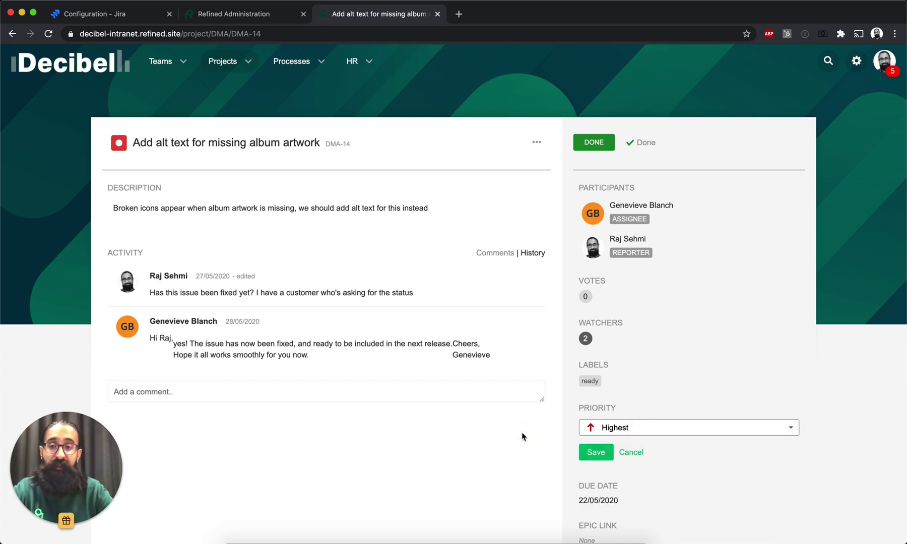
# Step: Go to the HR Service Desk portal and start a Vacation request
pyautogui.click(369, 62)
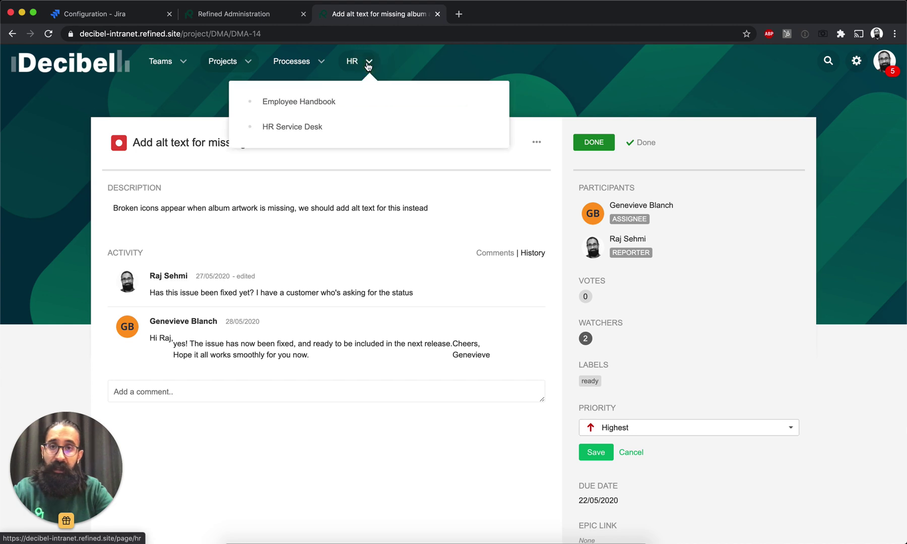
pyautogui.click(313, 130)
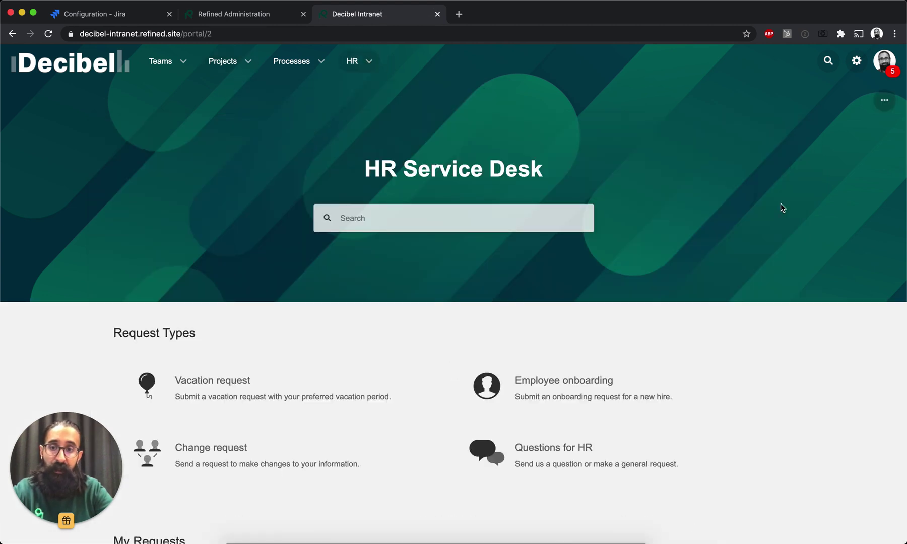
pyautogui.scroll(-3, 781, 207)
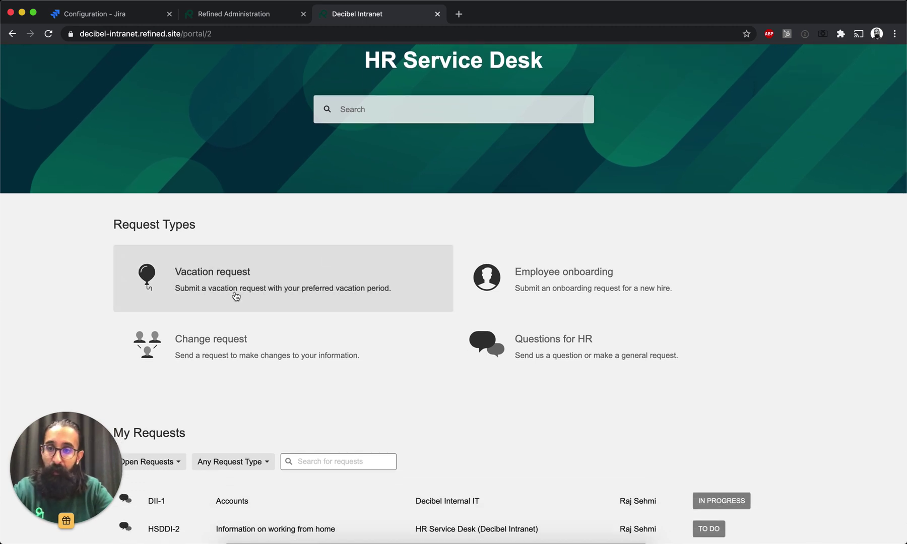
pyautogui.scroll(-4, 777, 196)
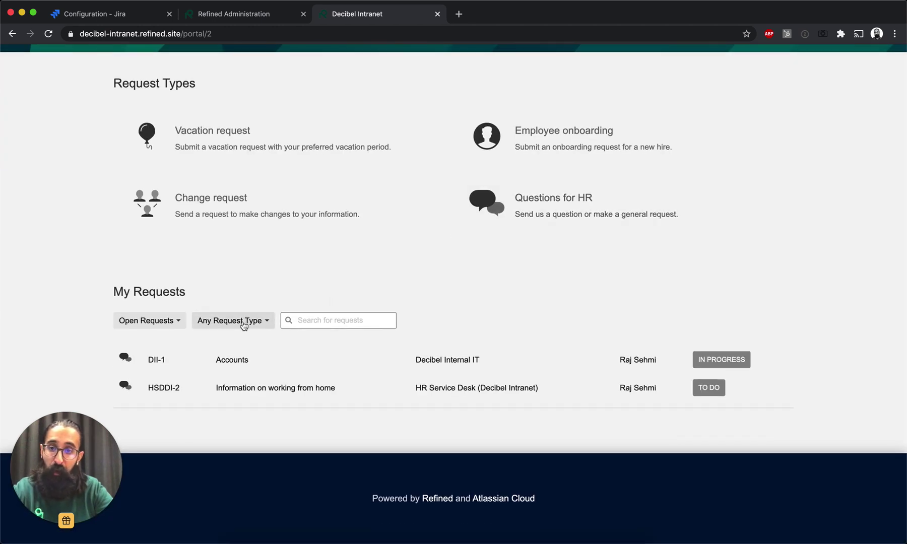
pyautogui.scroll(6, 612, 215)
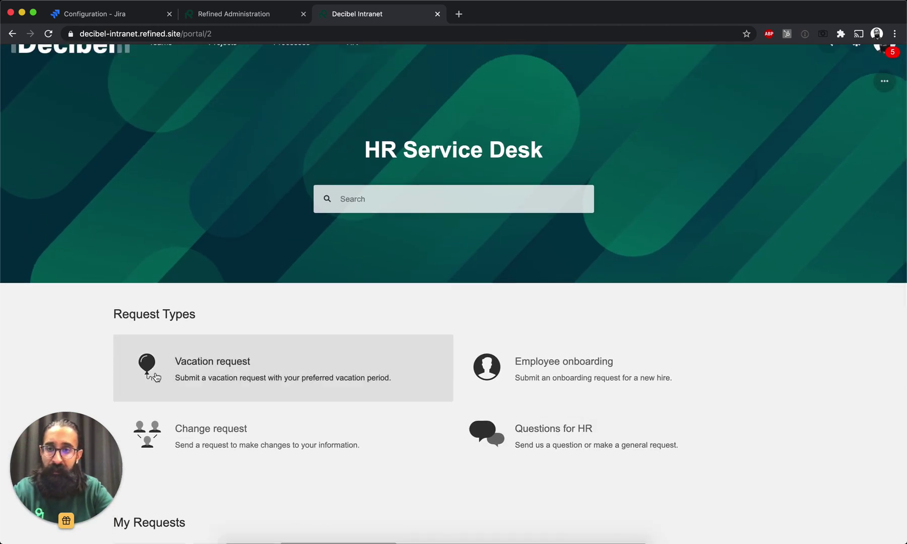
pyautogui.click(205, 345)
# Step: Enter the summary 'I need some days off next week' and create the request
pyautogui.click(433, 164)
pyautogui.write('I need some vaca')
pyautogui.press('BackSpace')
pyautogui.press('BackSpace')
pyautogui.press('BackSpace')
pyautogui.press('BackSpace')
pyautogui.write('days off next week')
pyautogui.click(649, 483)
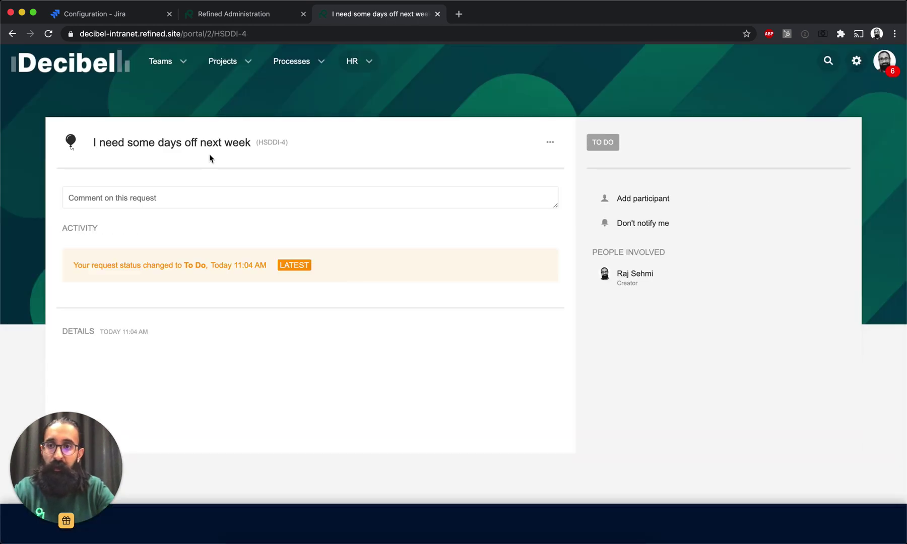
pyautogui.click(883, 66)
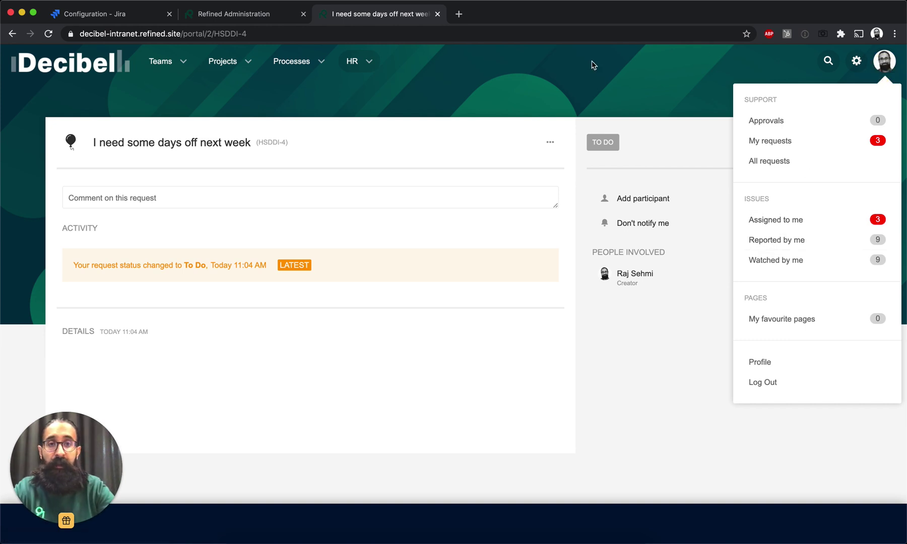
pyautogui.click(572, 71)
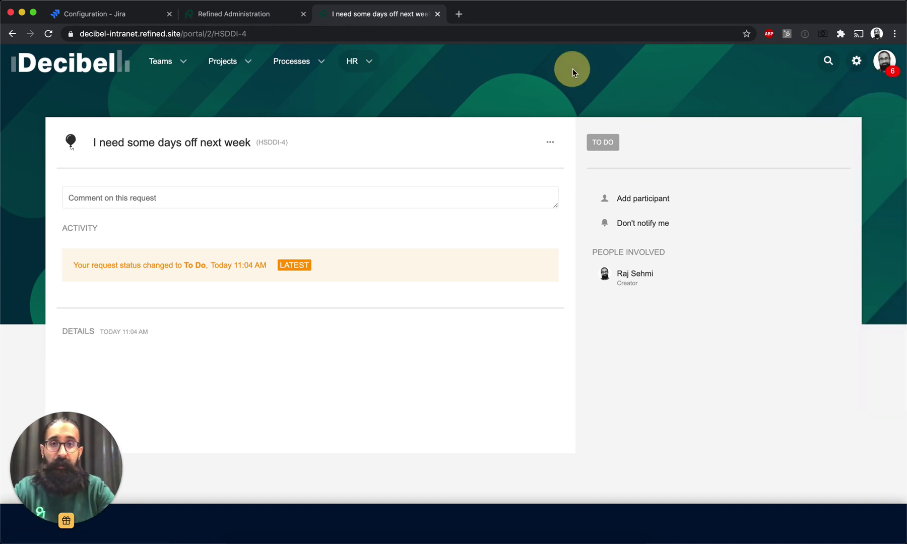
# Step: Go to the Marketing team space and open its Current Roadmap page
pyautogui.click(184, 63)
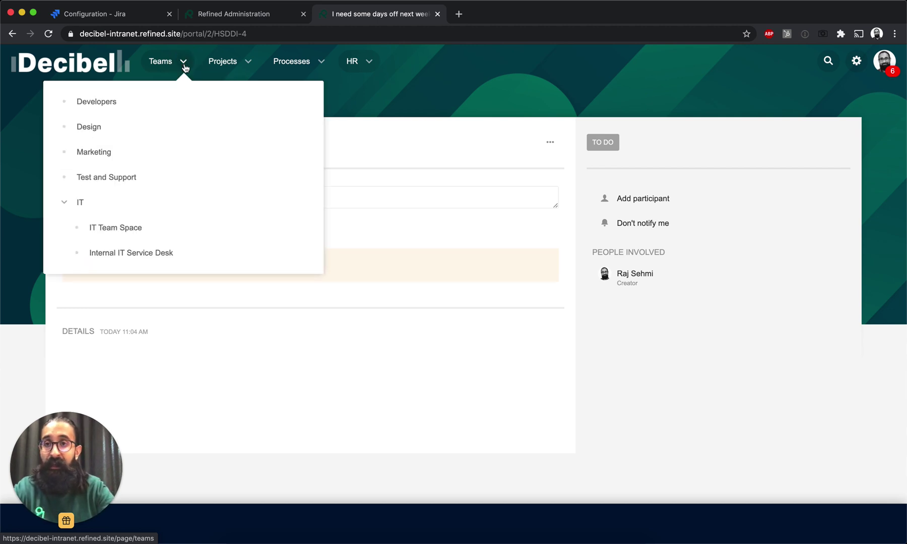
pyautogui.click(127, 156)
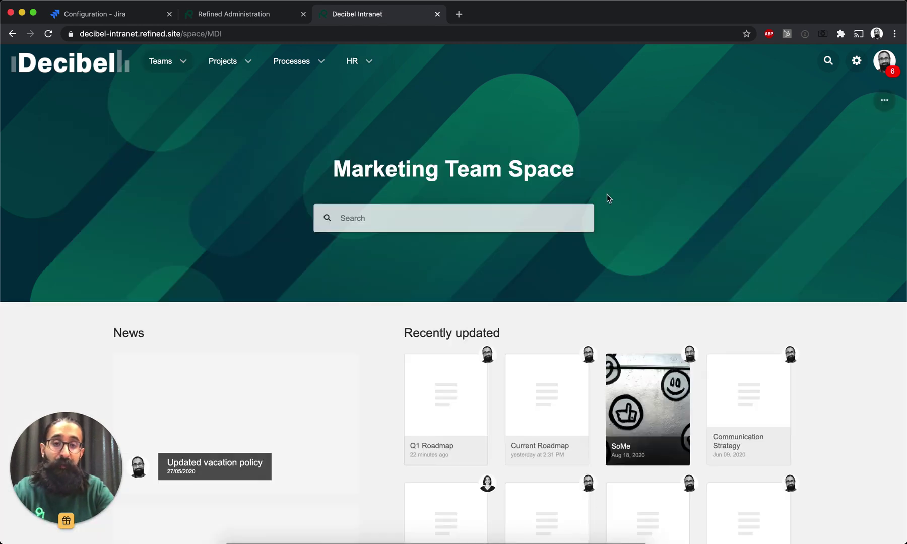
pyautogui.scroll(-2, 542, 312)
pyautogui.click(542, 312)
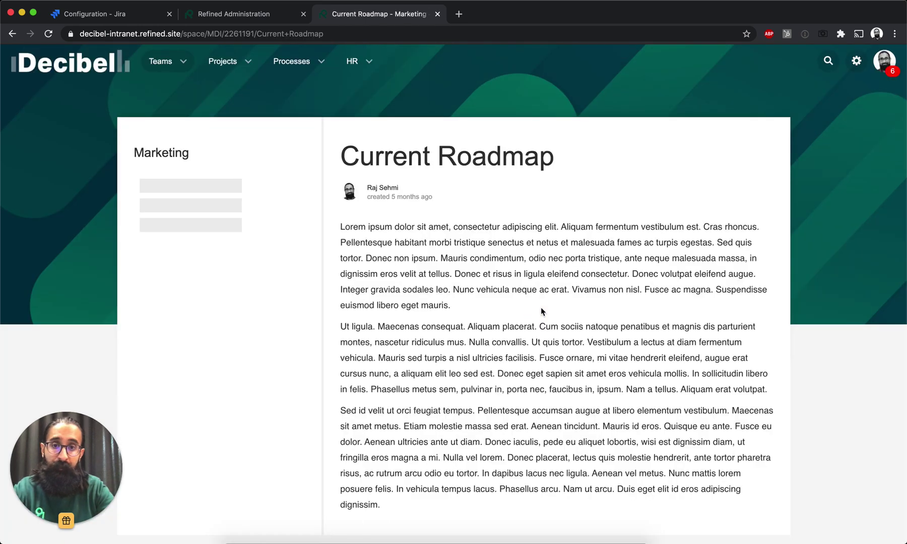